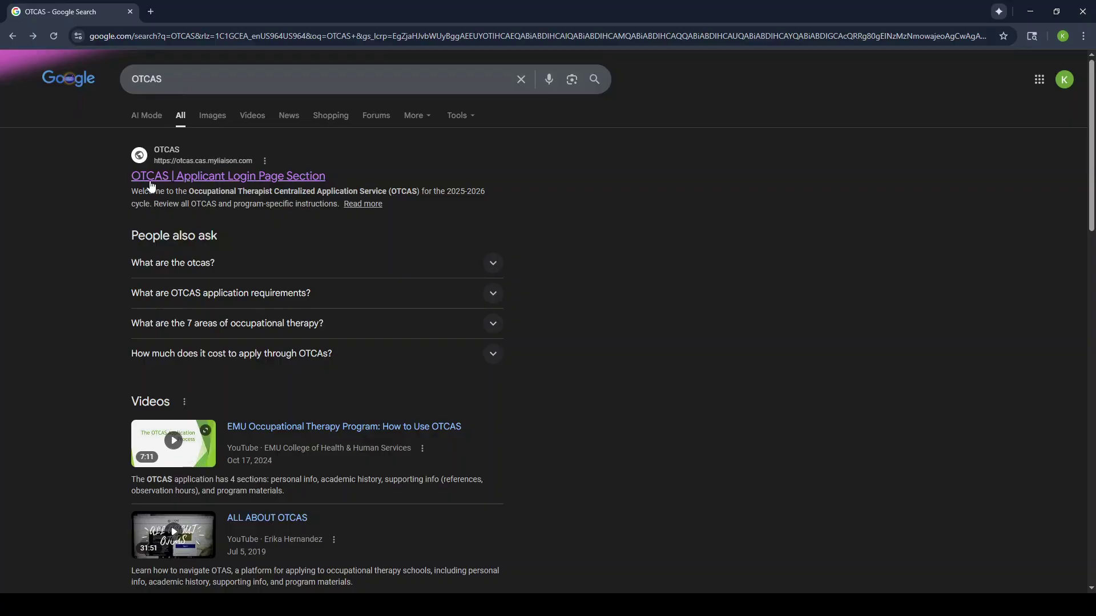
Step: Open the OTCAS applicant login and create a new account with the applicant's legal first and last name
left_click(187, 181)
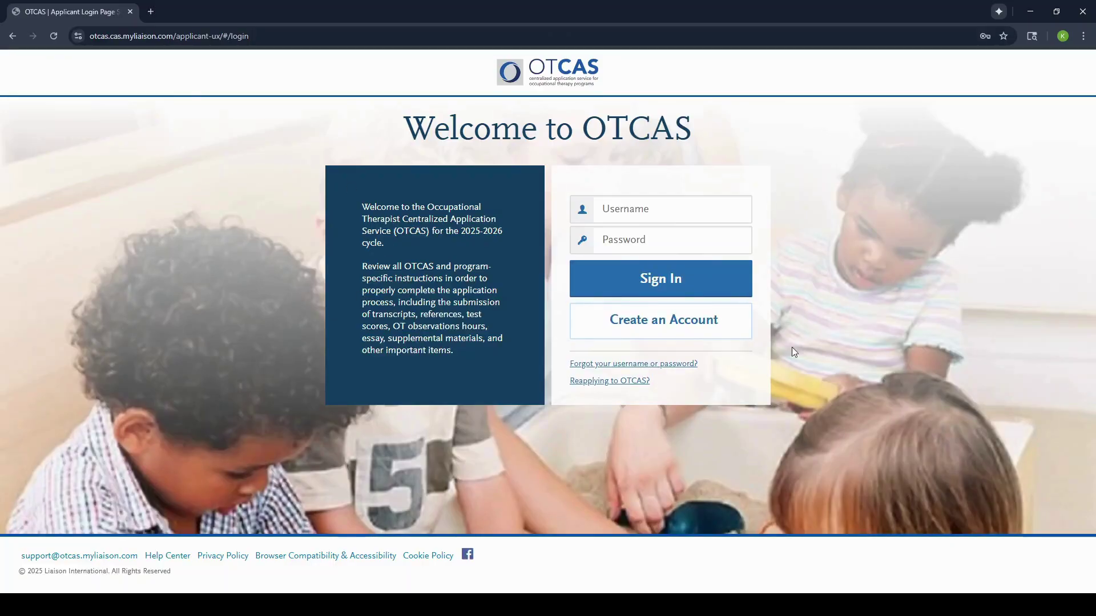
left_click(654, 325)
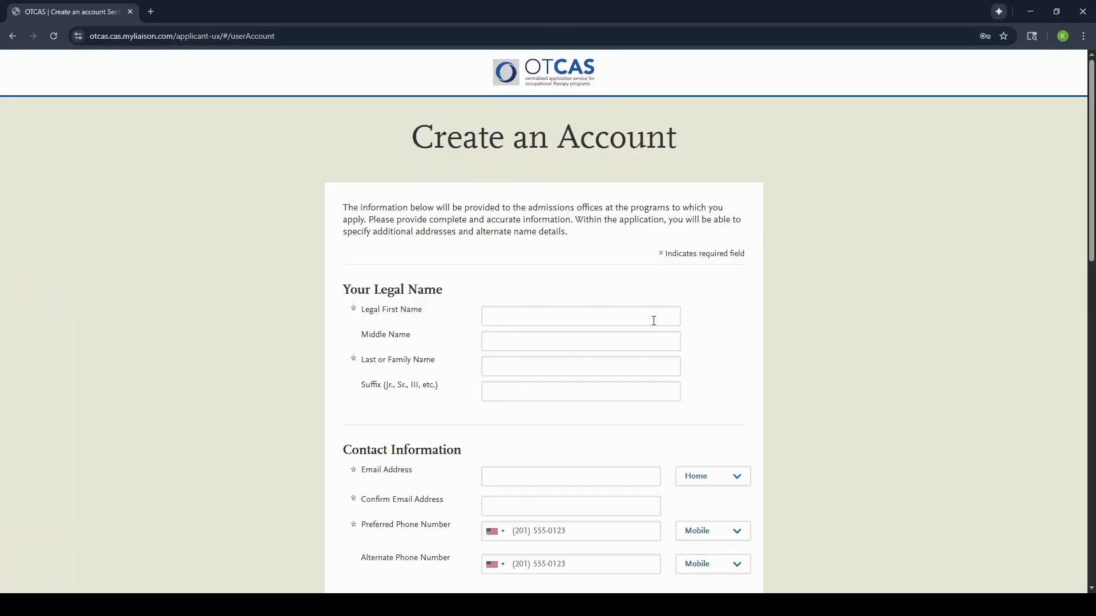
left_click(623, 310)
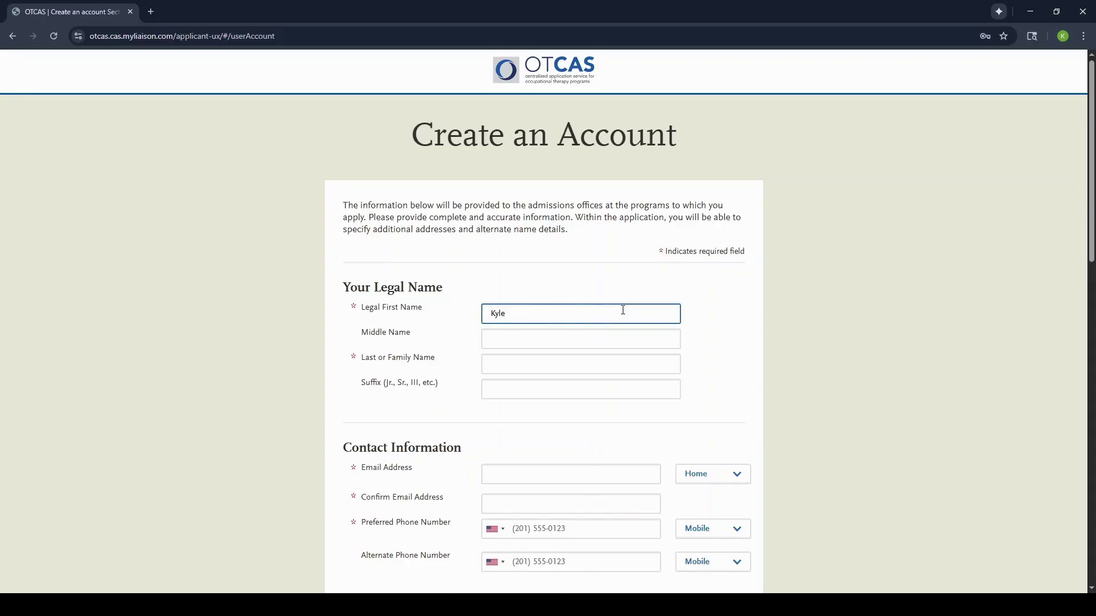
left_click(493, 364)
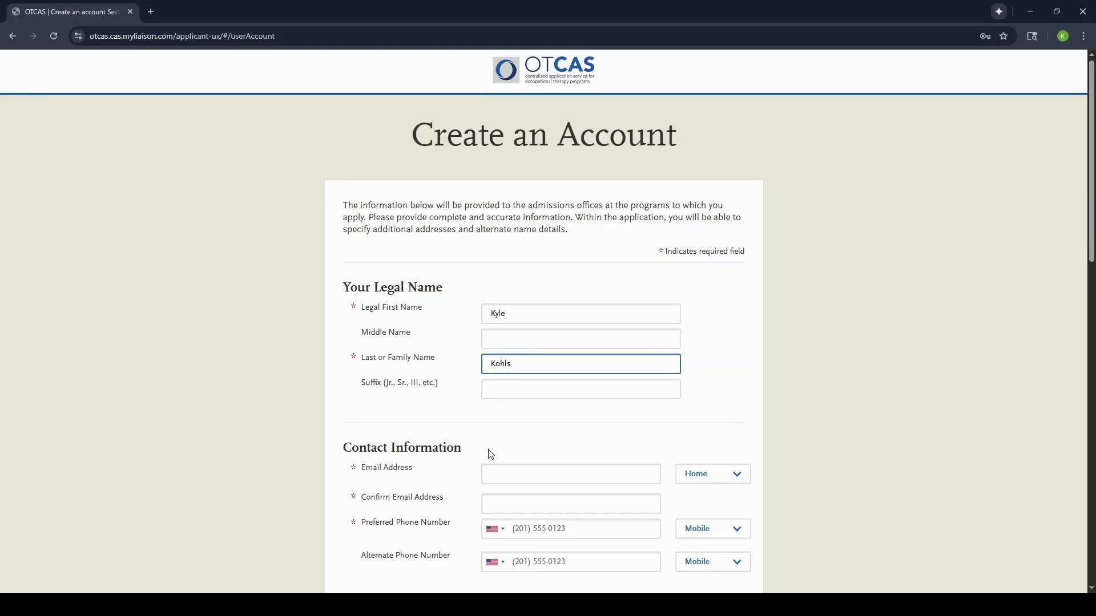
scroll(491, 454, "down", 1)
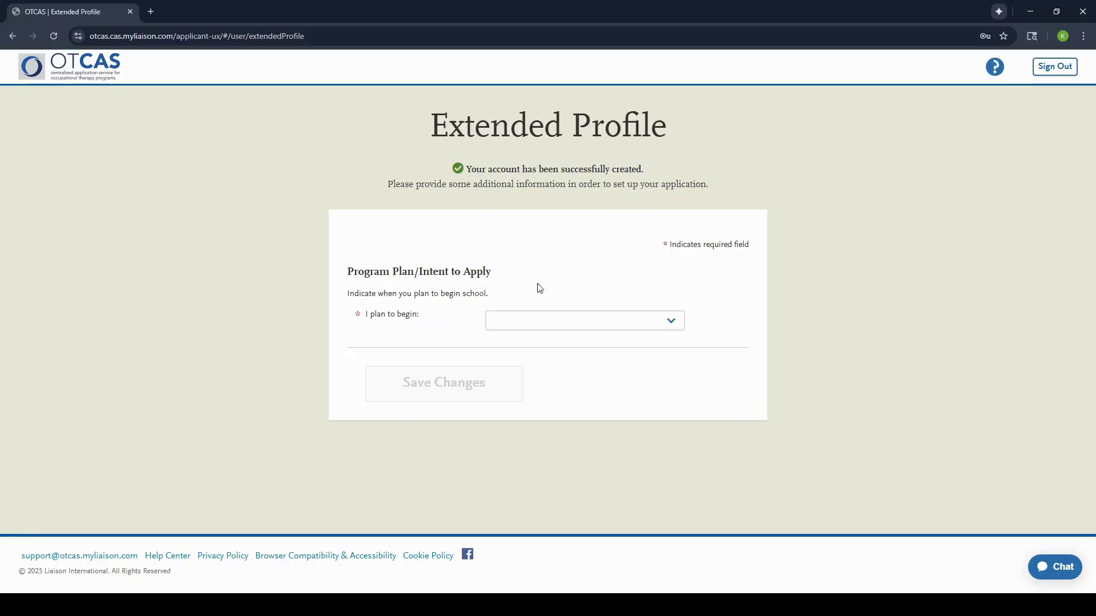
Step: Set the planned start to 'In 2027' and save it
left_click(527, 331)
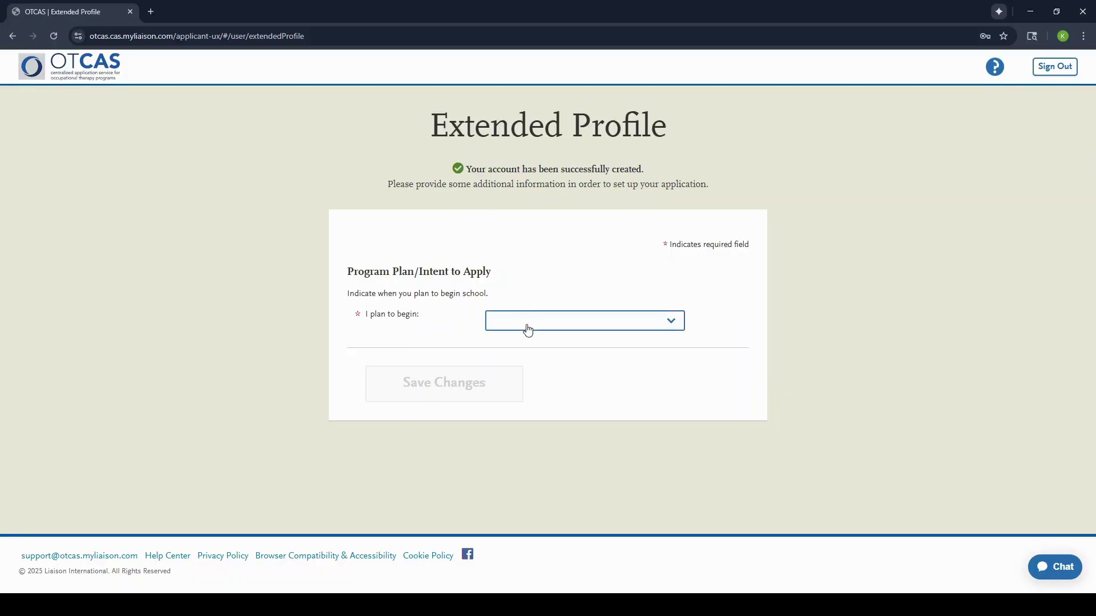
left_click(568, 379)
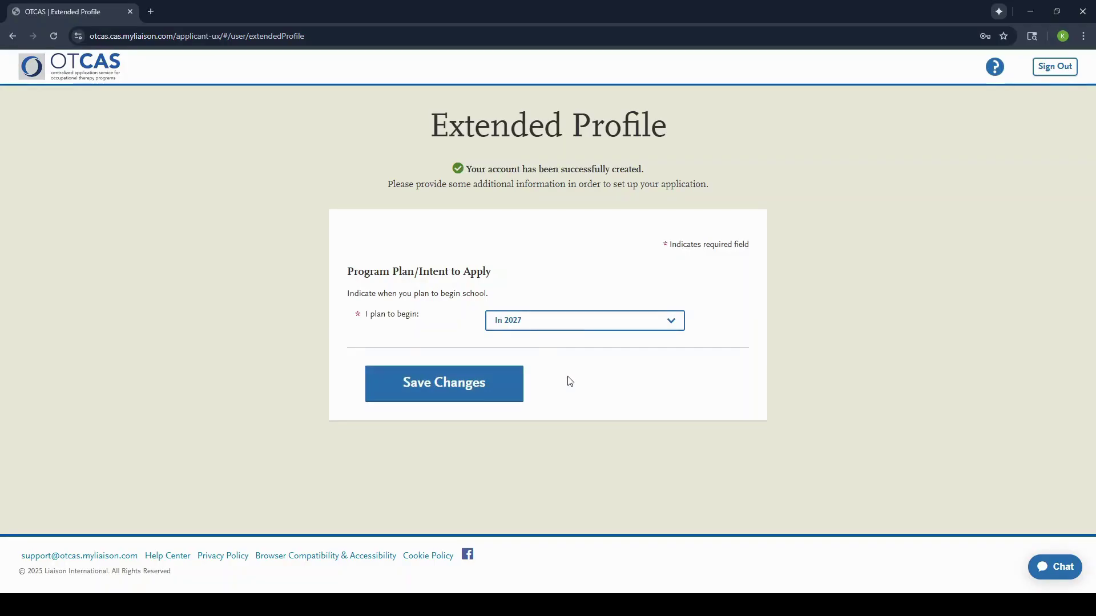
left_click(487, 381)
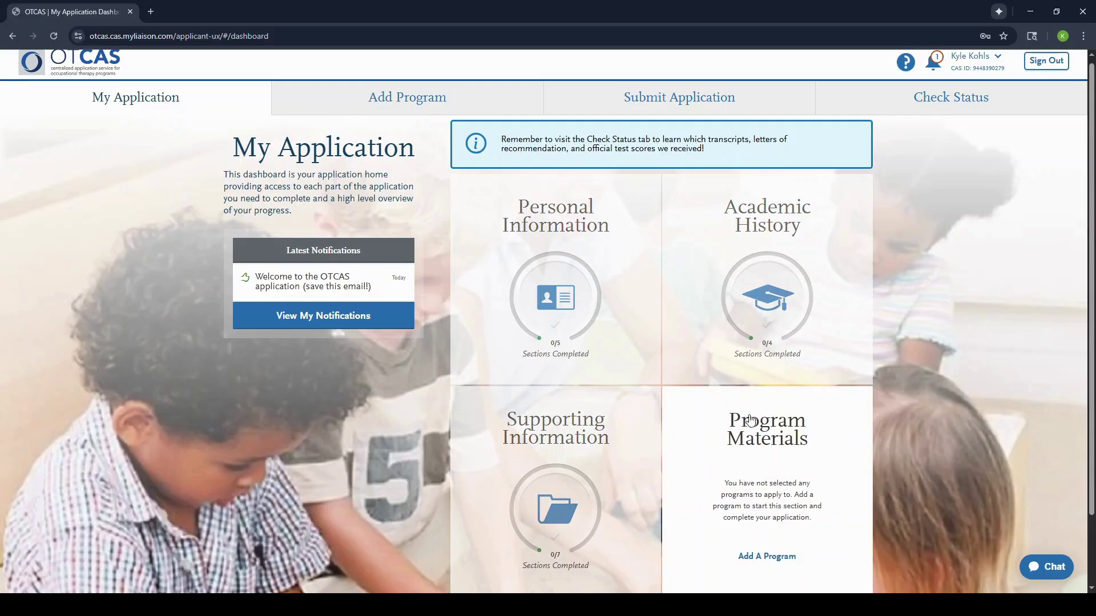
Step: Open Biographic Information under Personal Information and look through its form
left_click(567, 285)
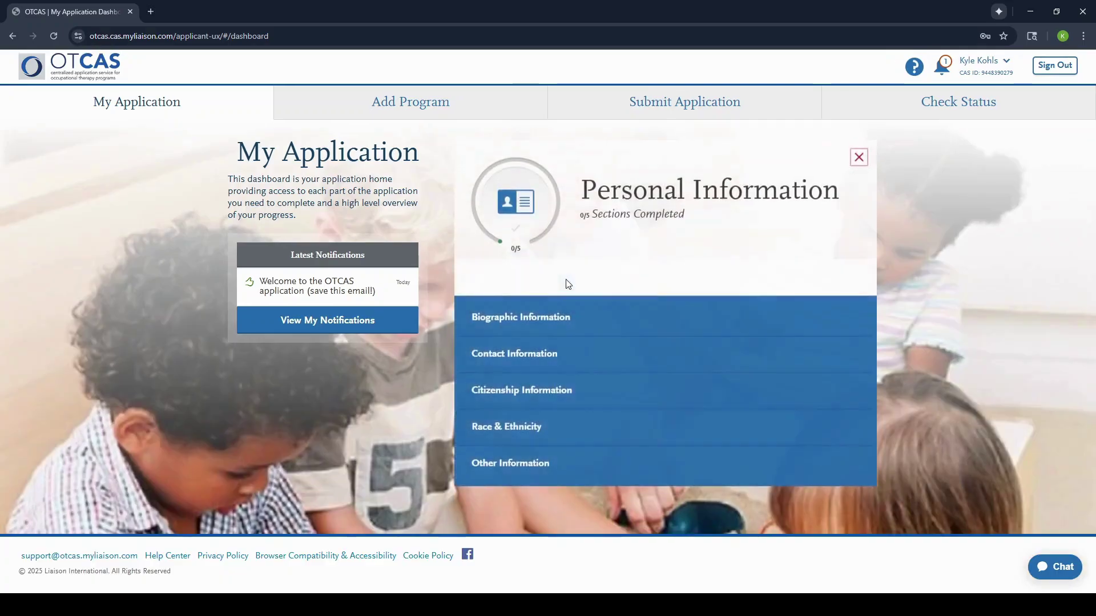
left_click(530, 323)
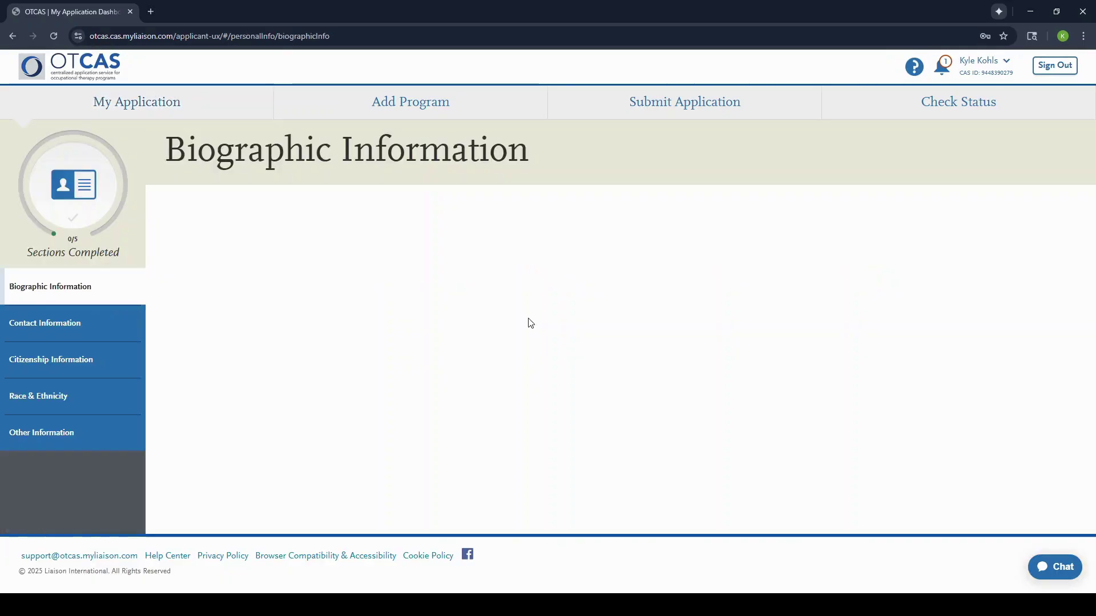
scroll(436, 410, "down", 1)
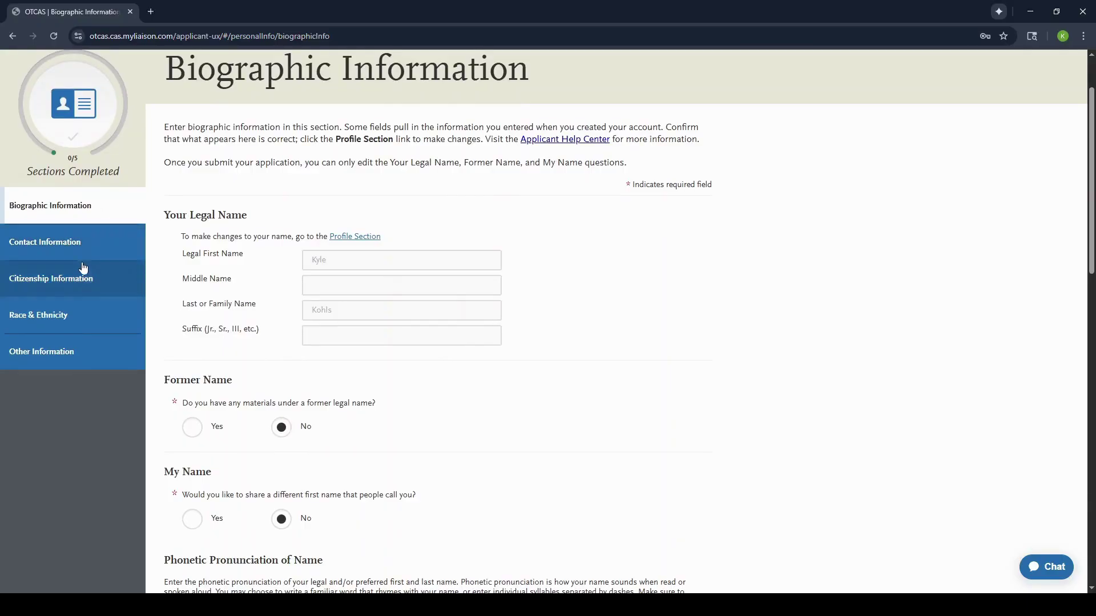
scroll(307, 421, "down", 7)
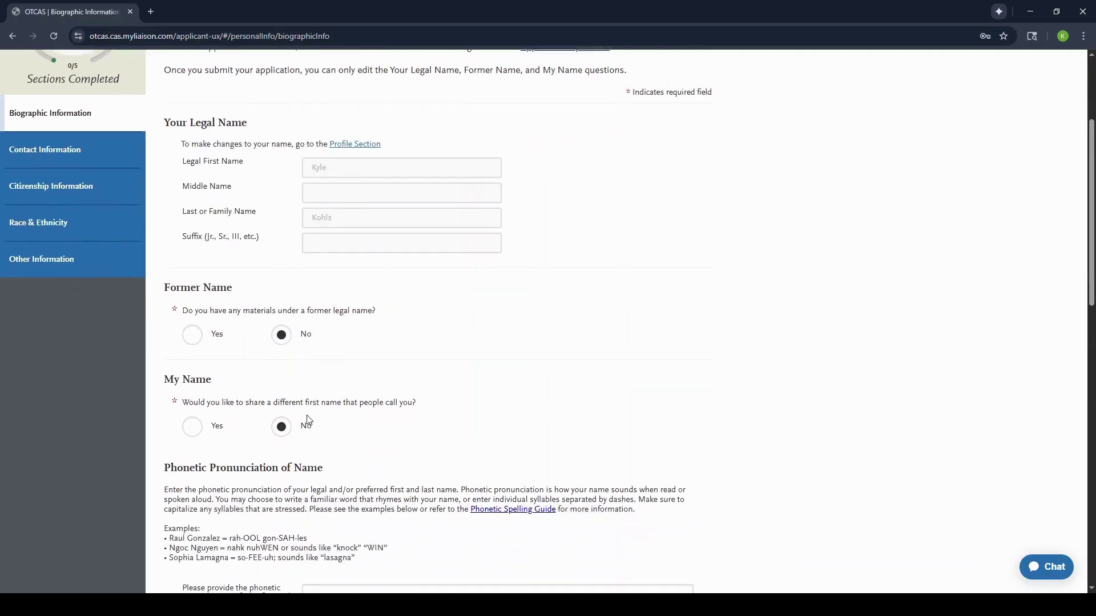
scroll(308, 420, "down", 4)
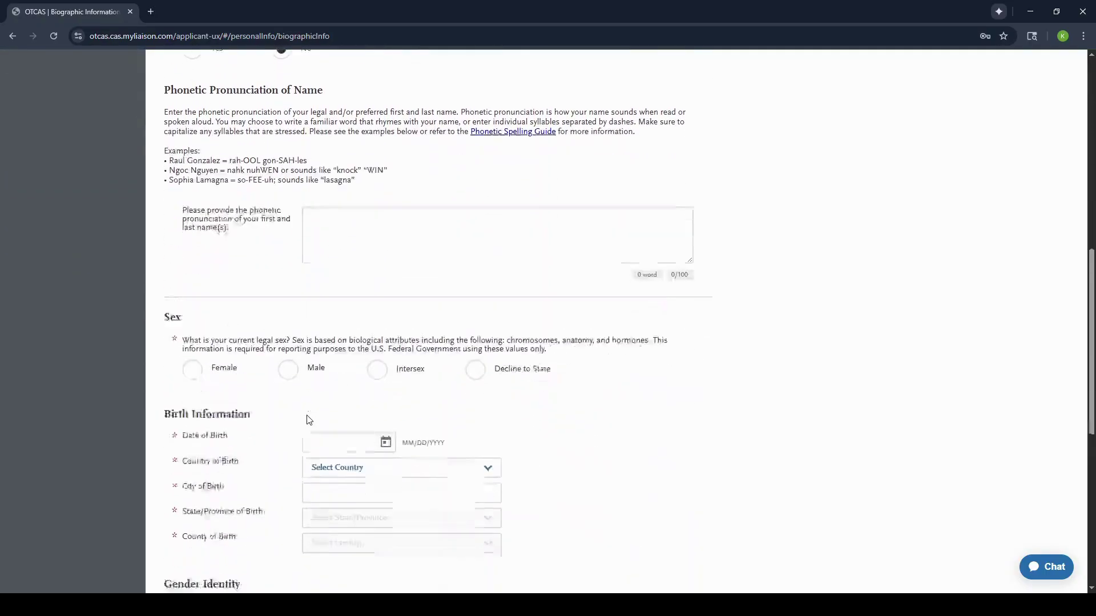
scroll(308, 420, "down", 3)
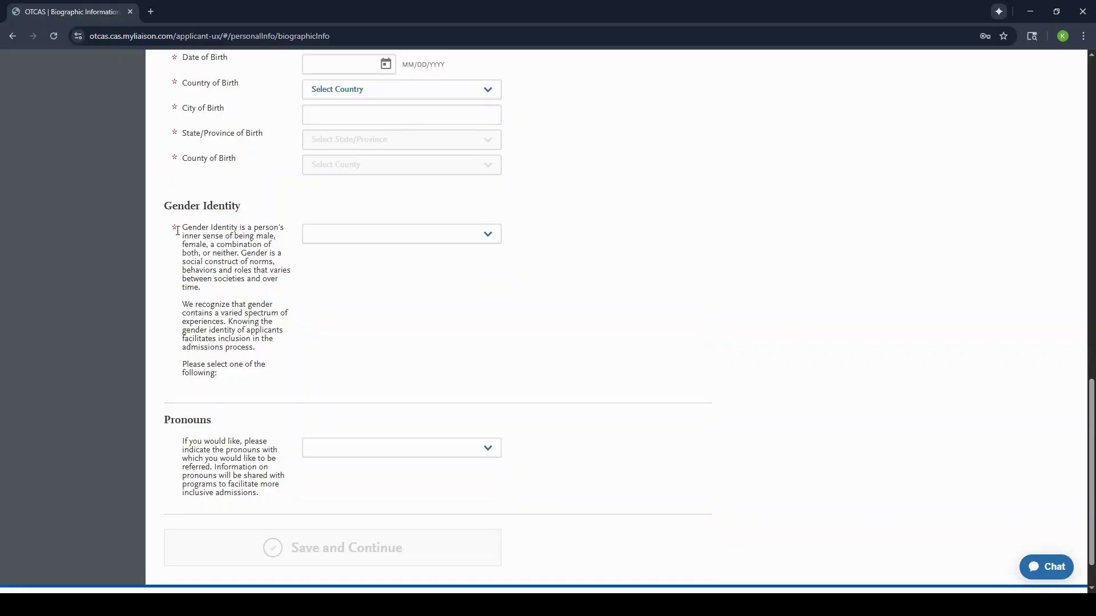
scroll(217, 270, "up", 7)
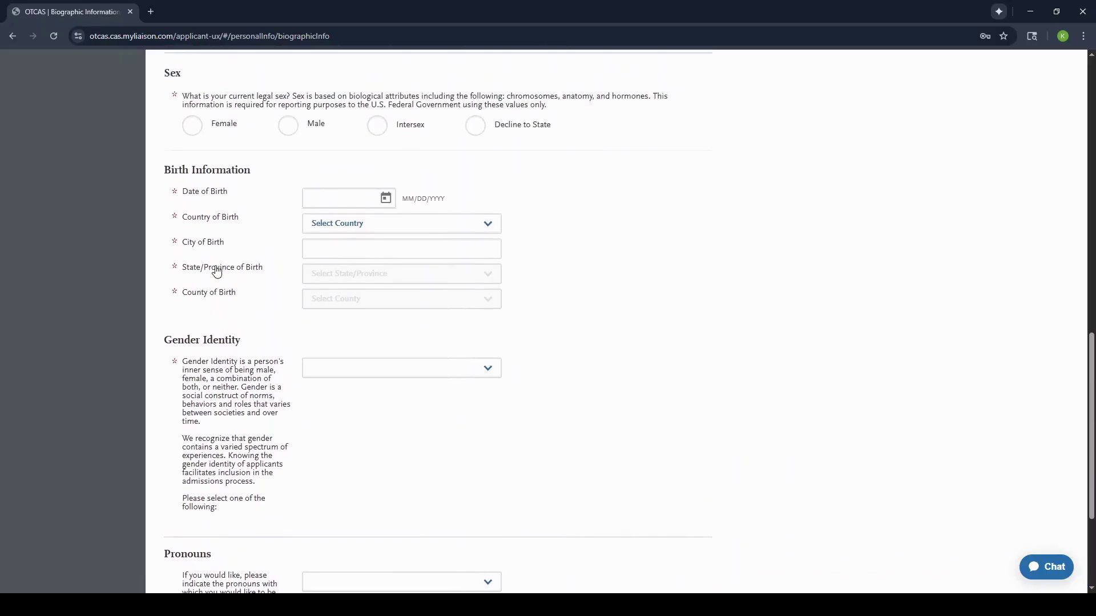
scroll(217, 270, "up", 4)
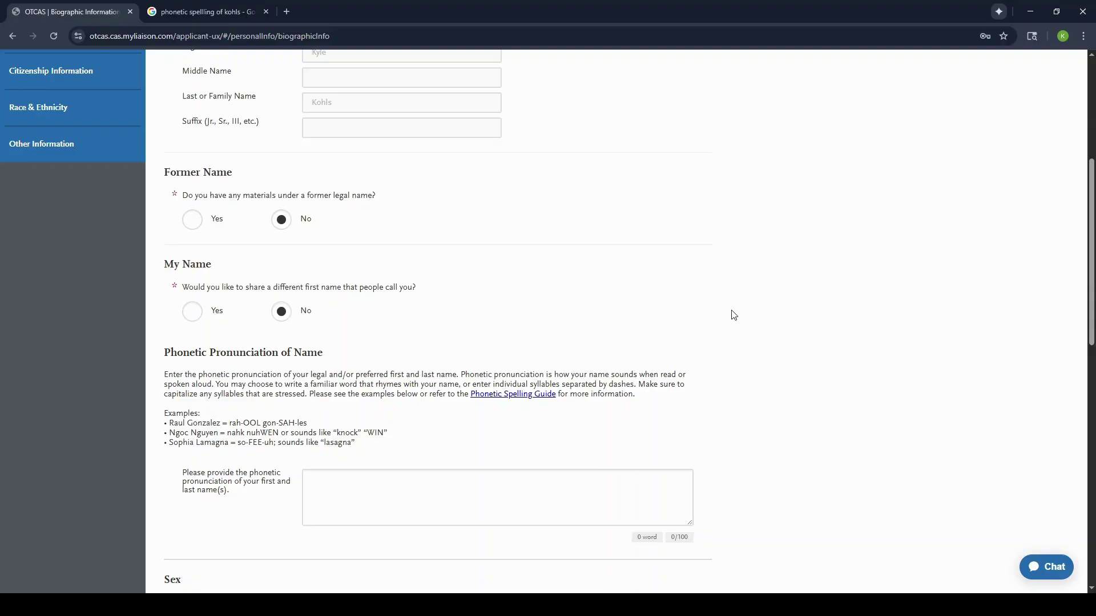
Step: Paste the name's phonetic pronunciation into its box and finish the Biographic Information page
left_click(351, 483)
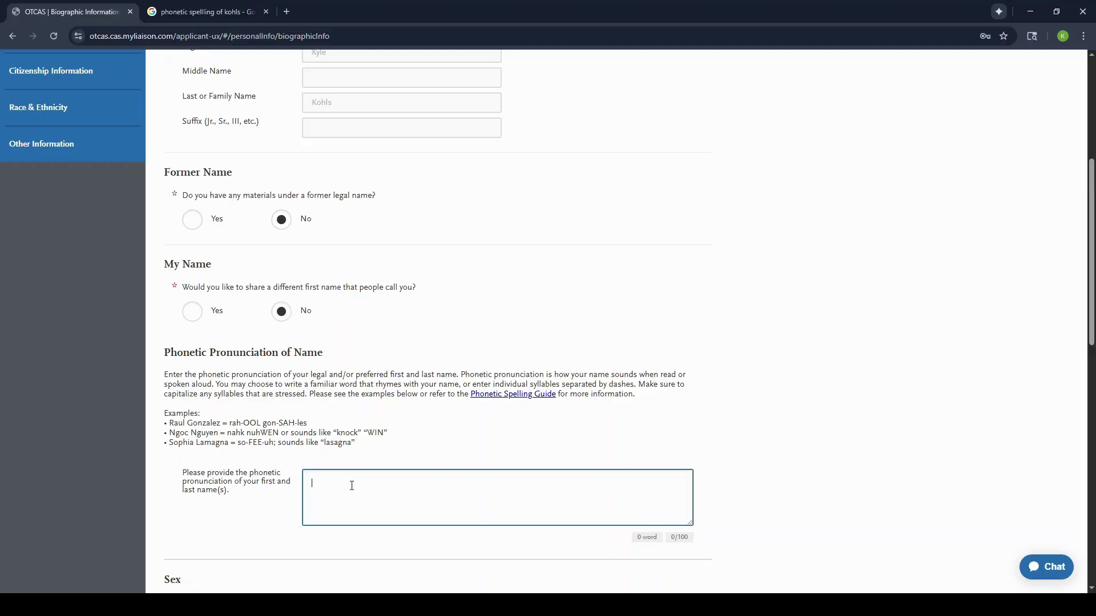
scroll(426, 482, "down", 3)
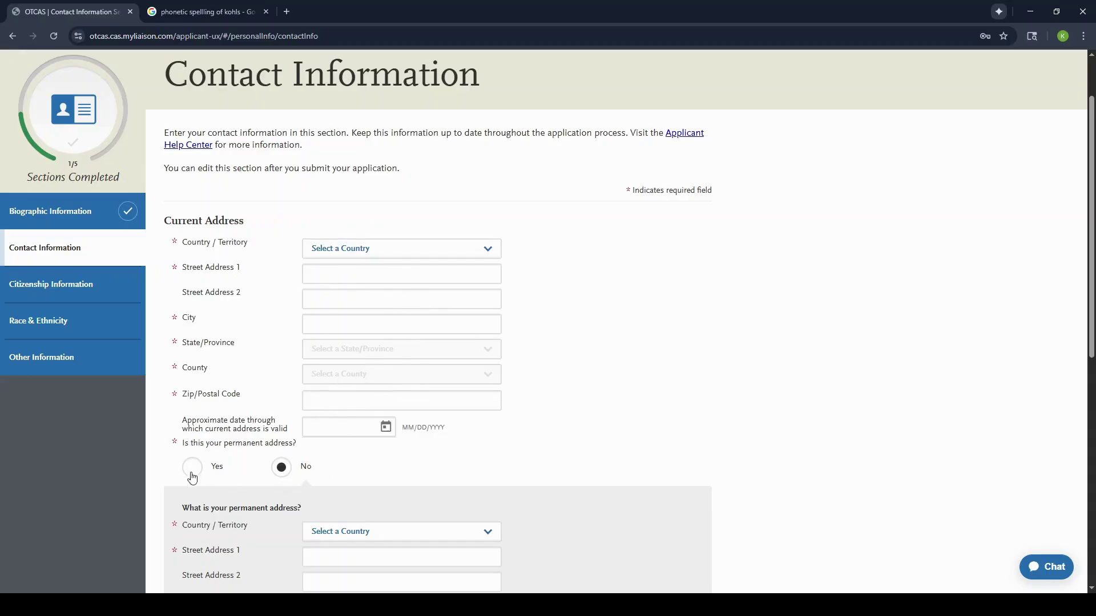
Step: Save the Other Information section and return to the My Application dashboard
scroll(263, 486, "down", 1)
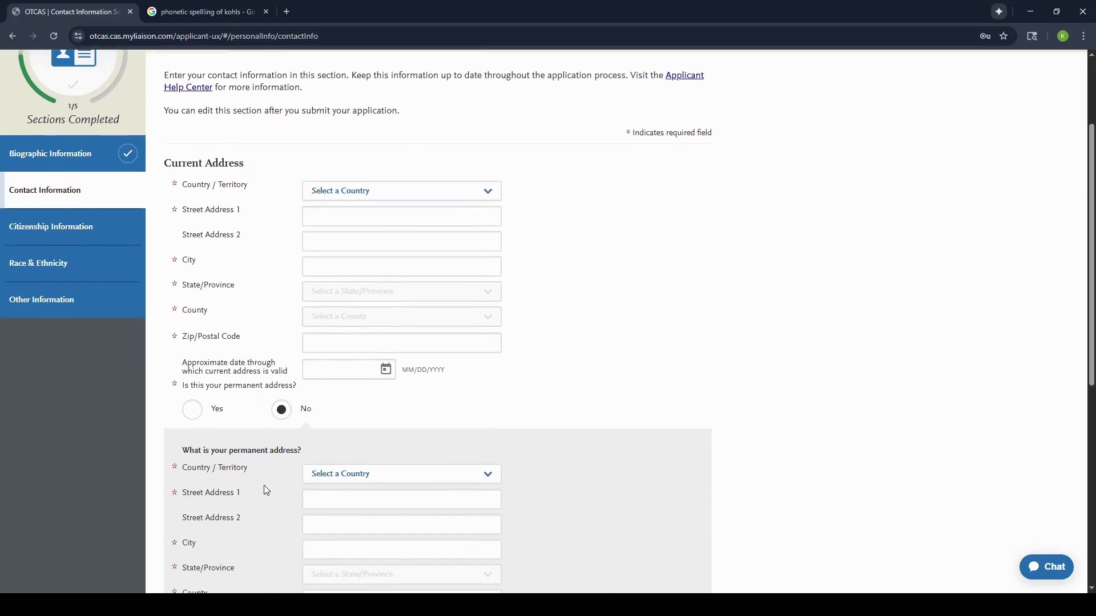
scroll(333, 485, "down", 1)
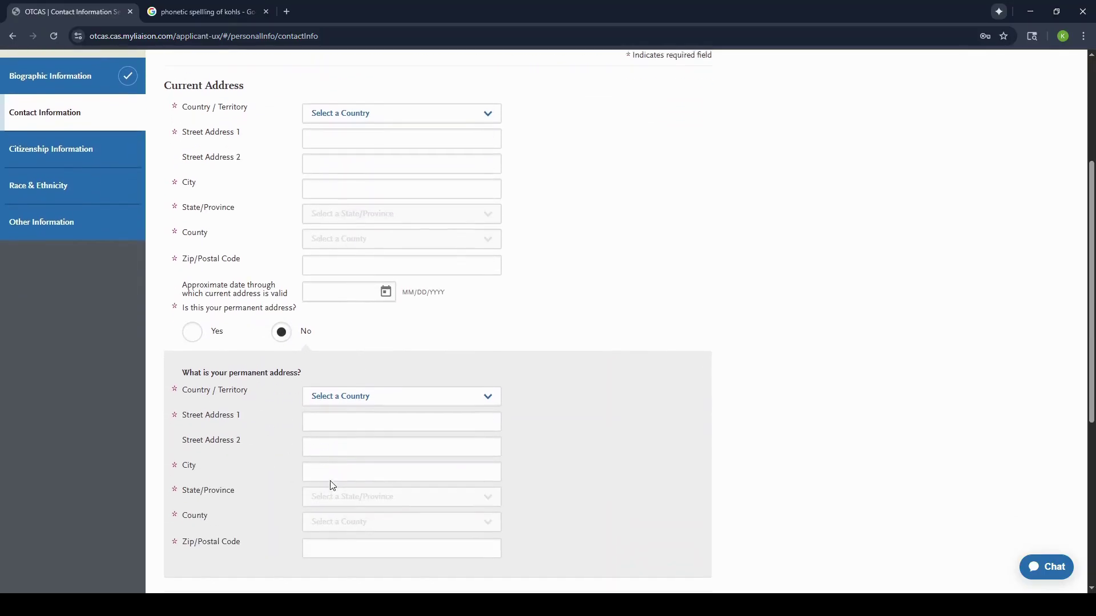
scroll(332, 485, "up", 1)
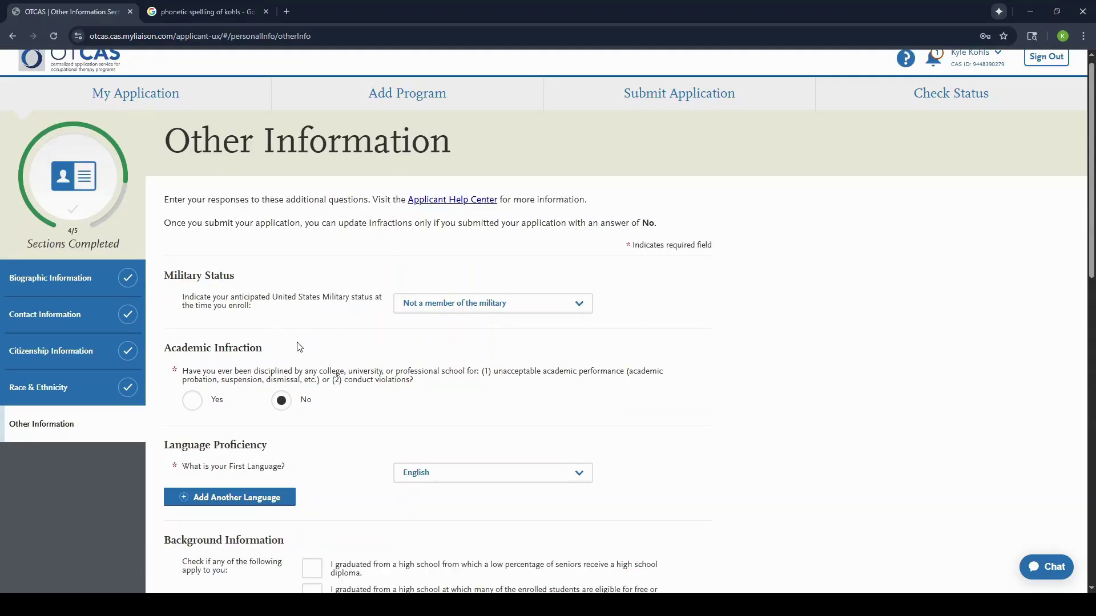
scroll(298, 400, "down", 15)
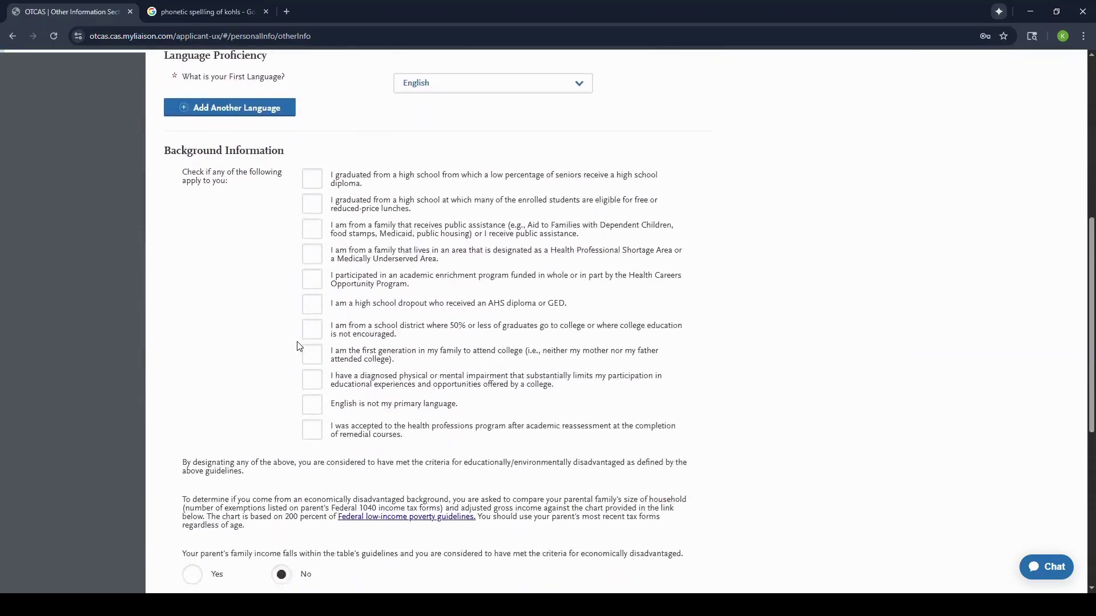
left_click(299, 501)
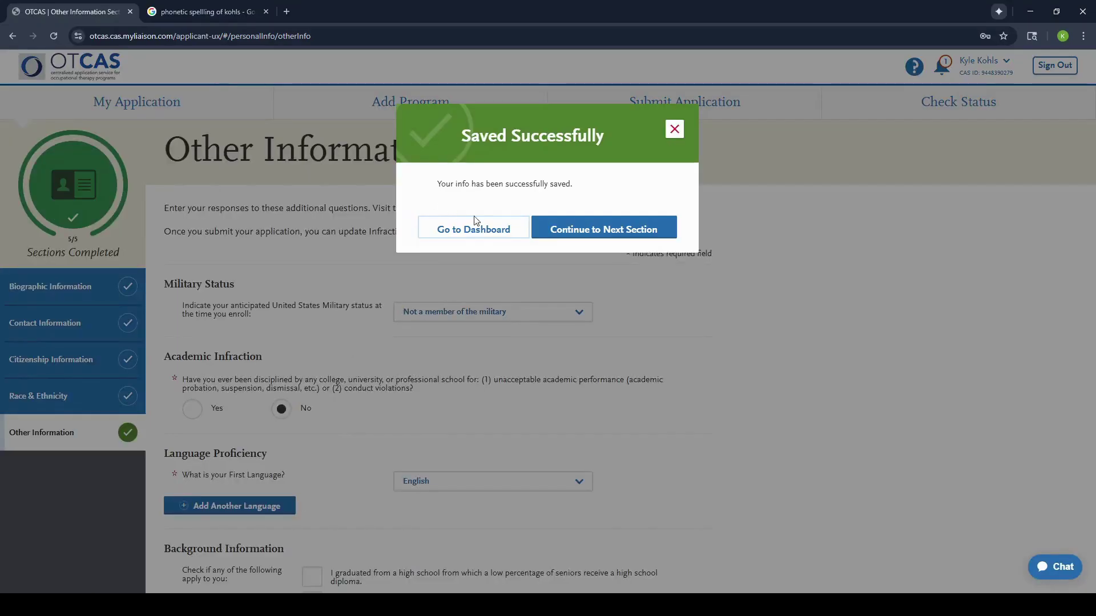
left_click(472, 231)
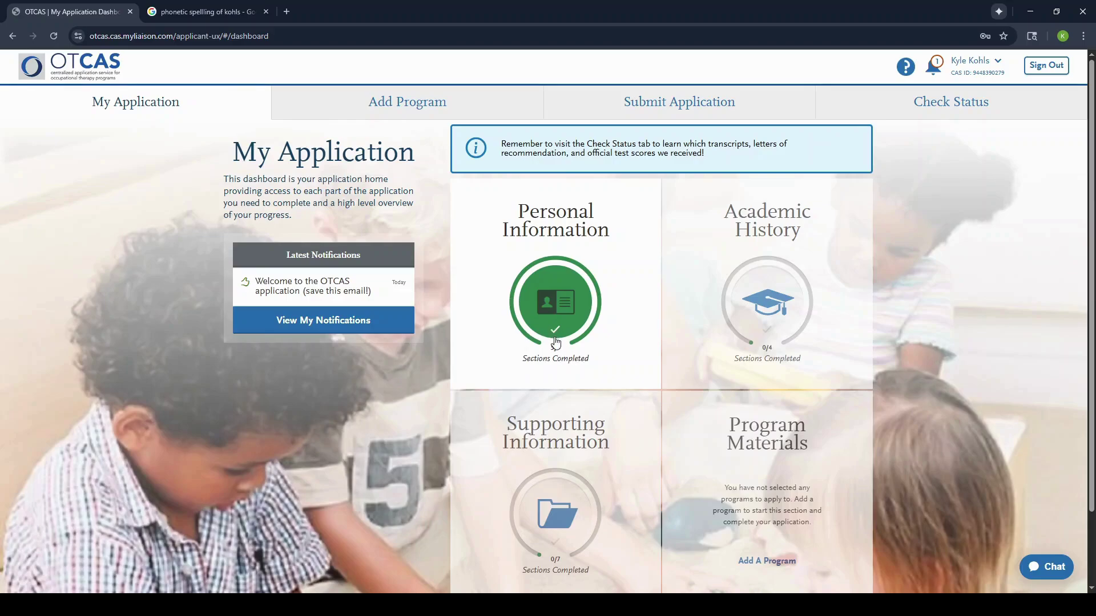
Step: Open High School Attended under Academic History and add the high school attended
scroll(558, 341, "down", 2)
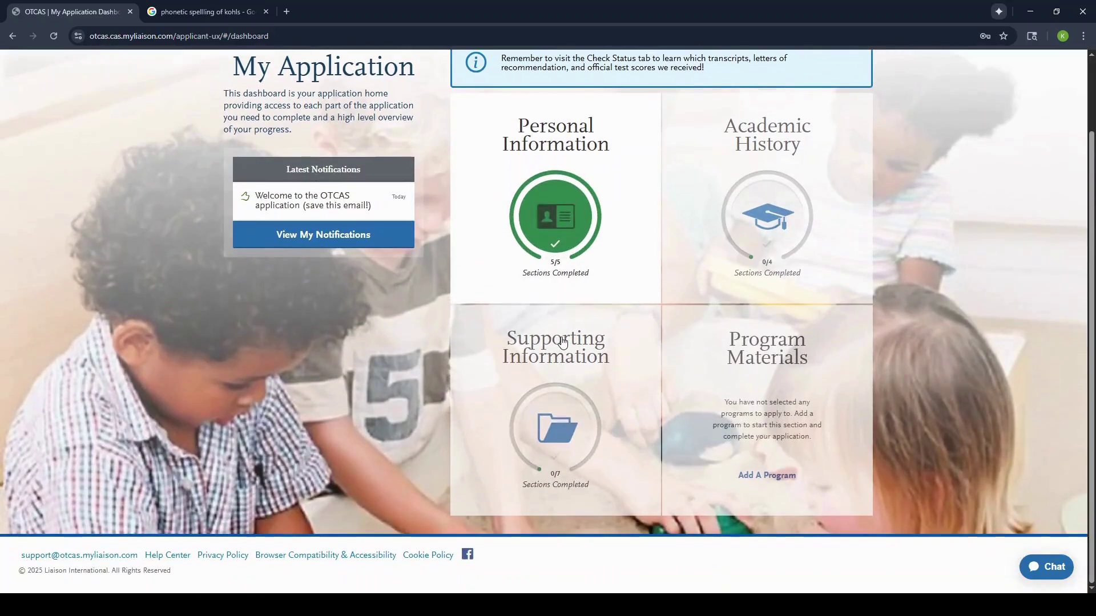
scroll(562, 341, "up", 1)
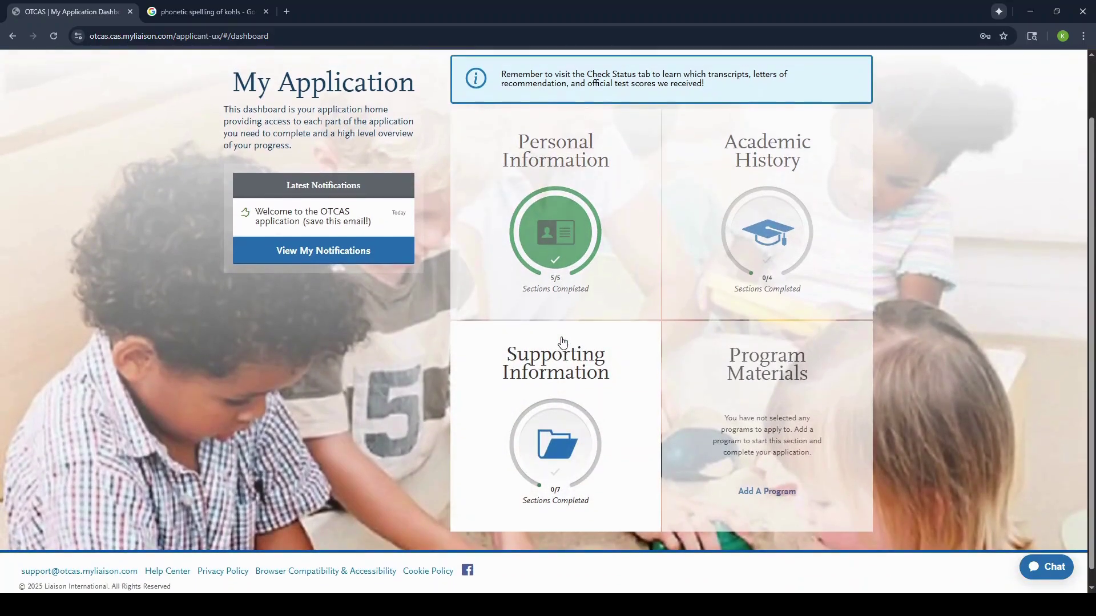
scroll(562, 341, "up", 2)
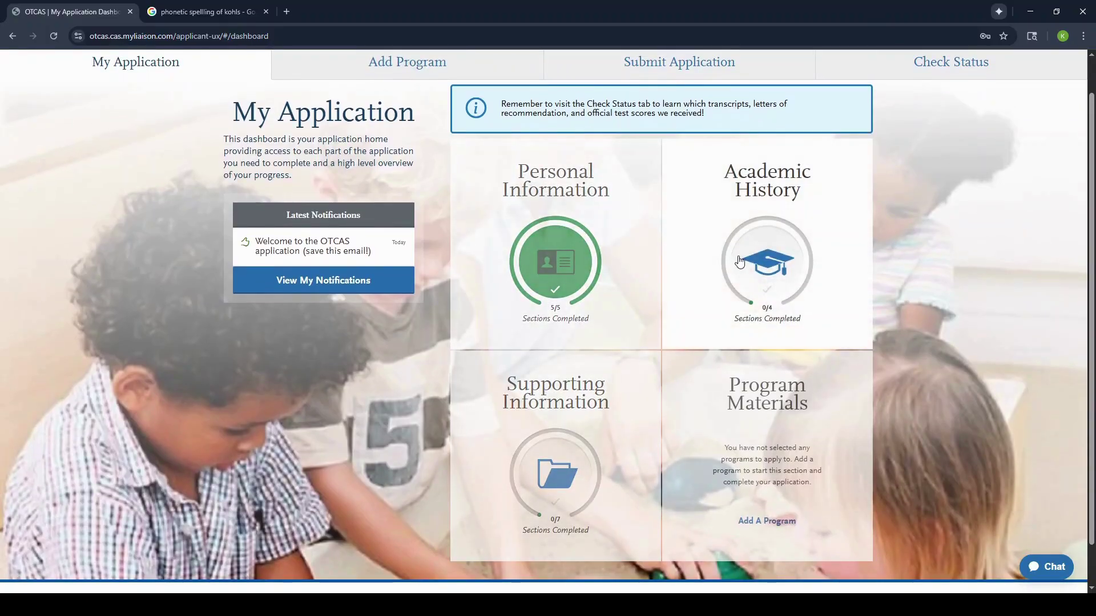
left_click(739, 262)
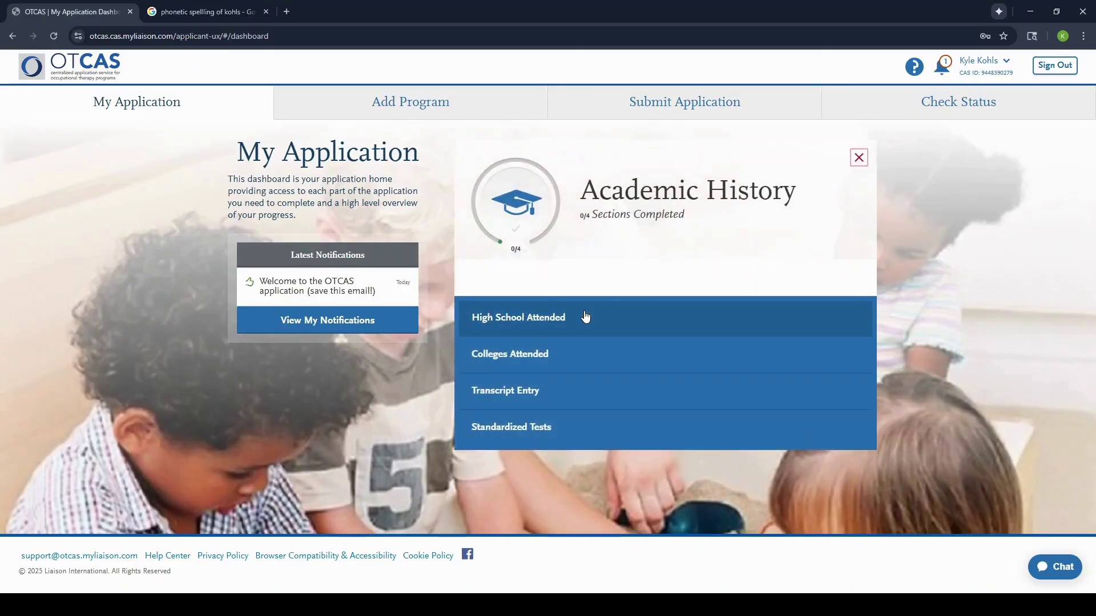
left_click(568, 323)
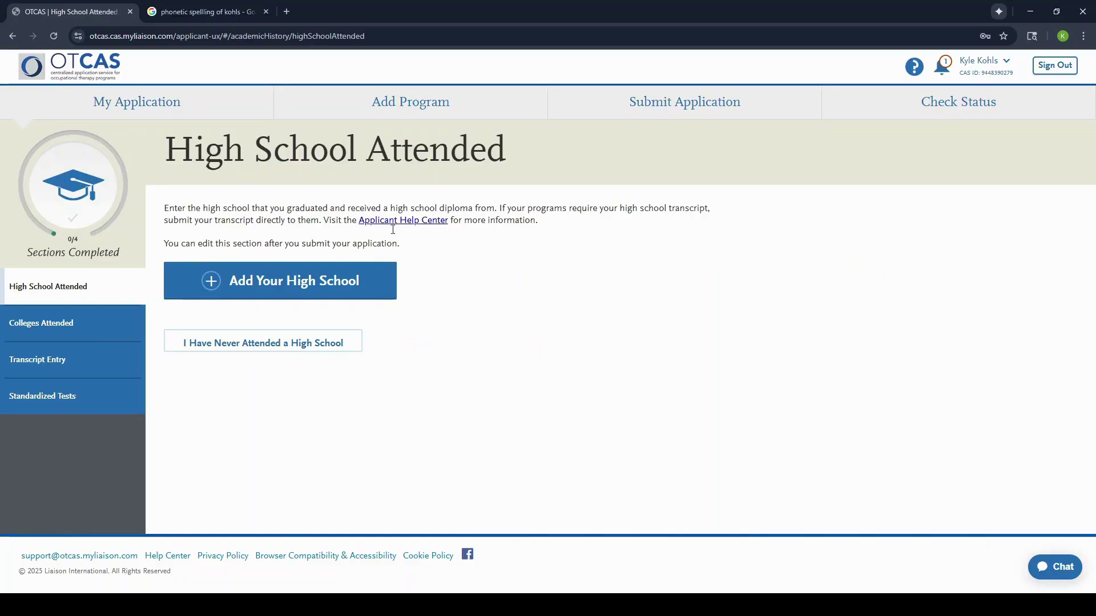
left_click(352, 286)
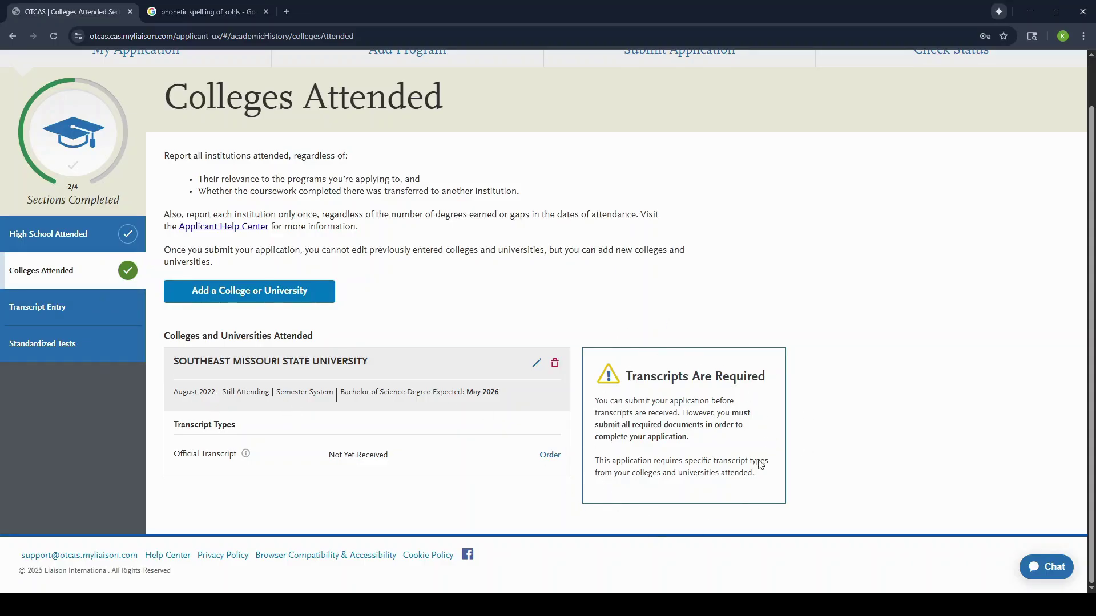
Step: Review the mailed paper transcript option and postpone ordering the official transcript
left_click(542, 460)
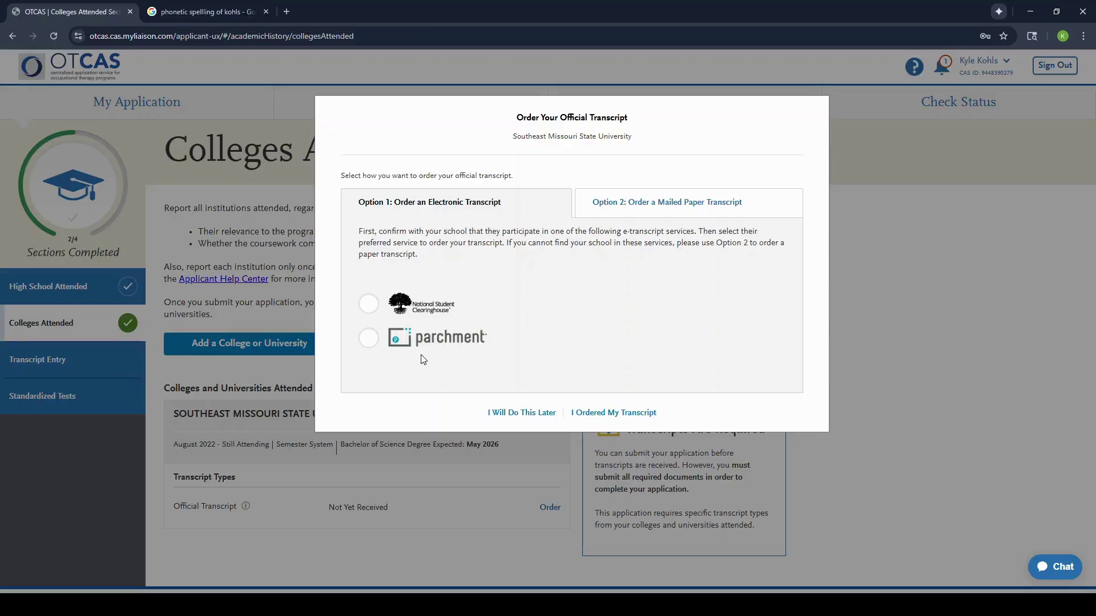
left_click(675, 203)
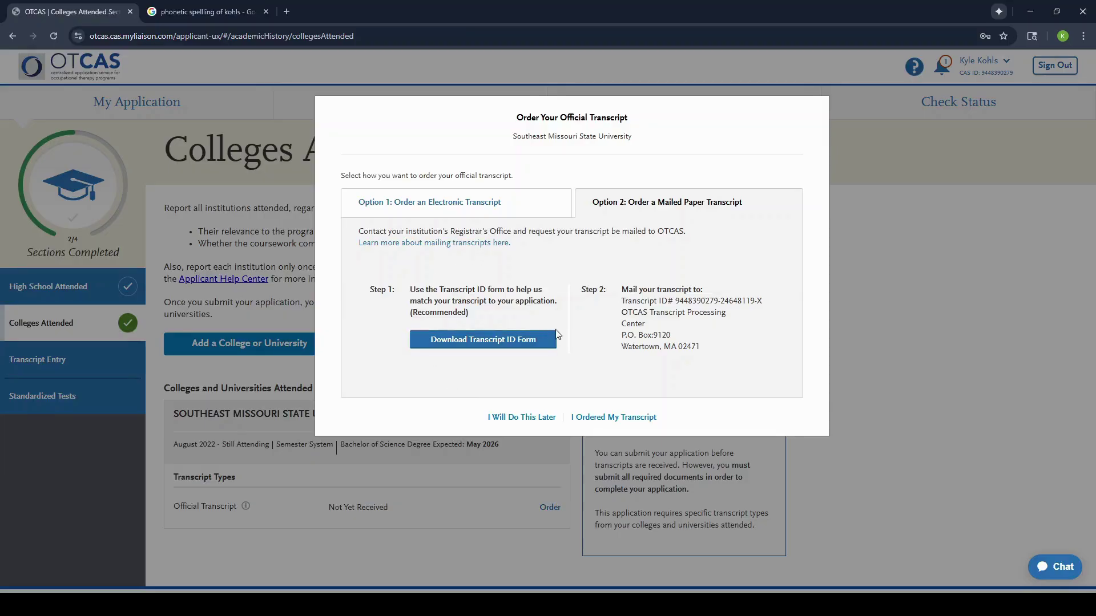
left_click(528, 418)
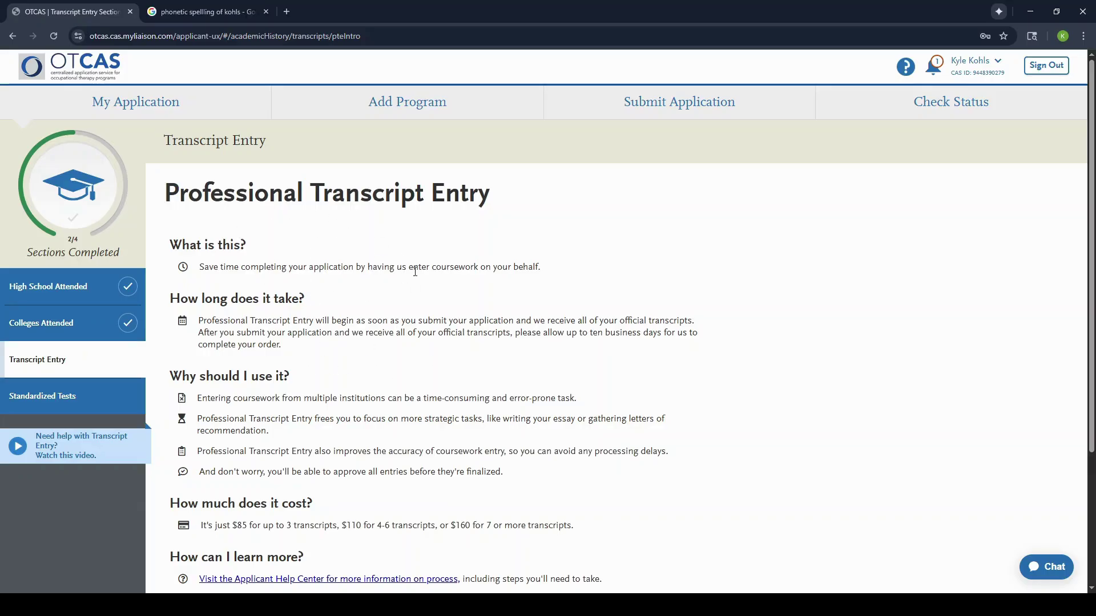
Step: Decline Professional Transcript Entry with 'No thanks, I'll handle it myself' and continue
scroll(415, 272, "down", 1)
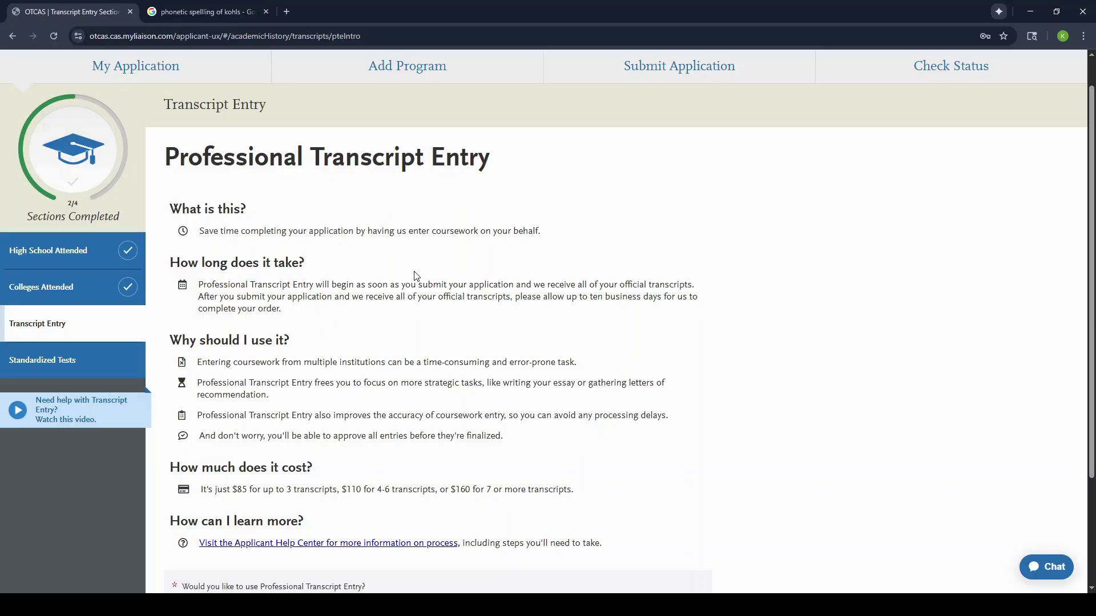
scroll(417, 276, "down", 1)
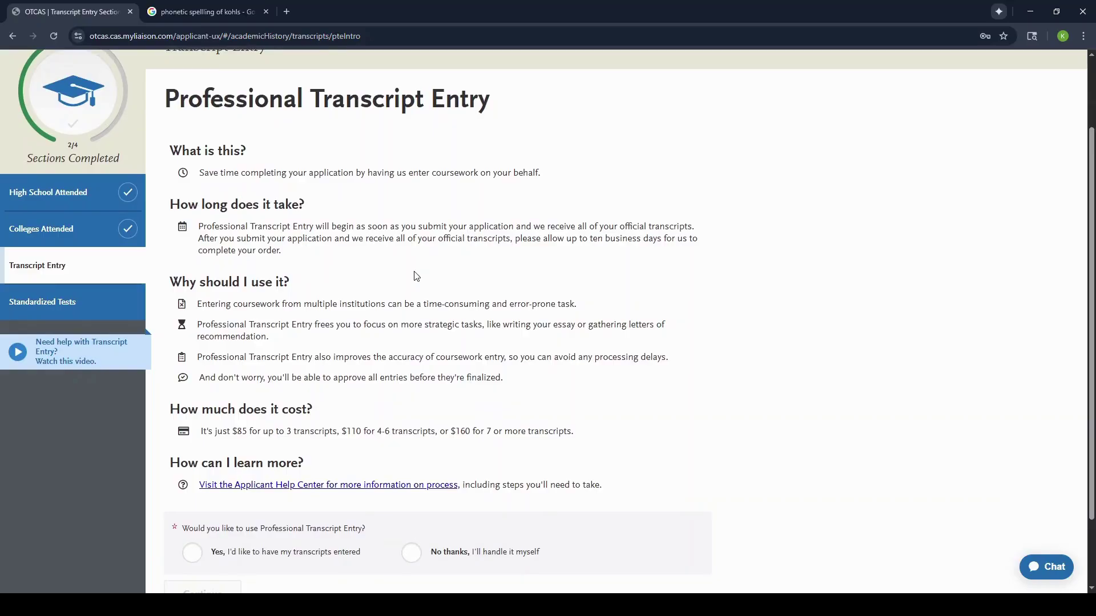
scroll(416, 276, "down", 1)
scroll(416, 276, "down", 1)
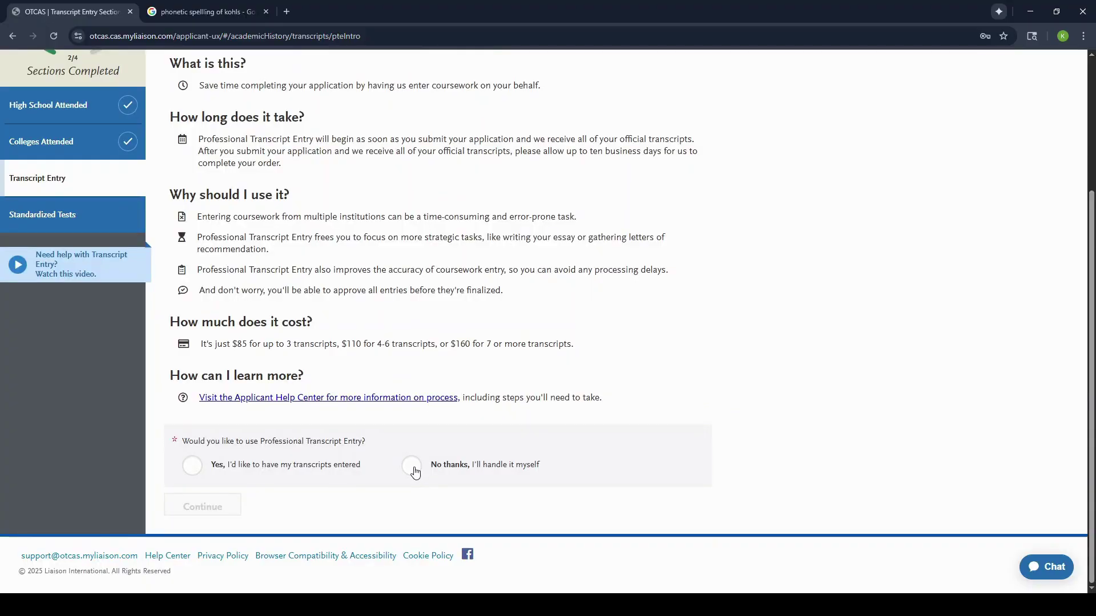
left_click(413, 468)
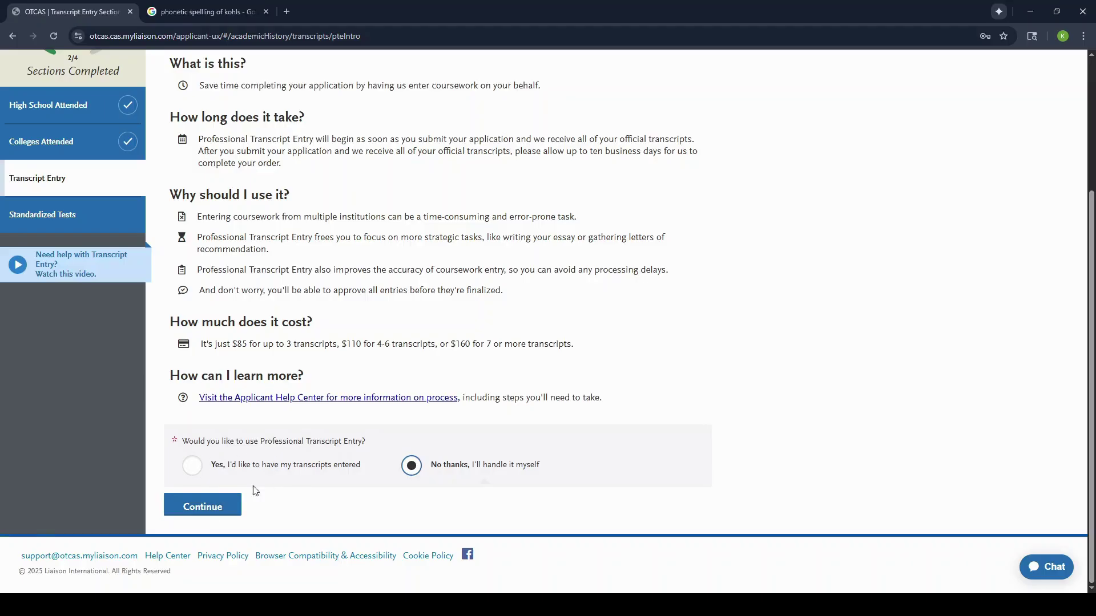
left_click(222, 507)
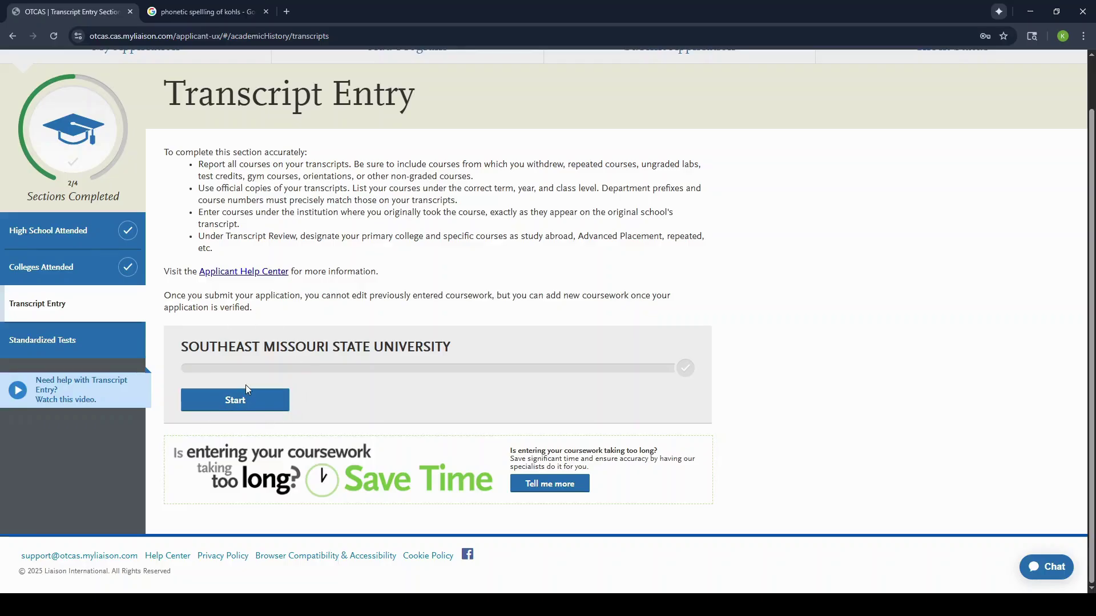
Step: Start the Southeast Missouri State University transcript with a Fall 2022 Freshman Completed semester
left_click(244, 399)
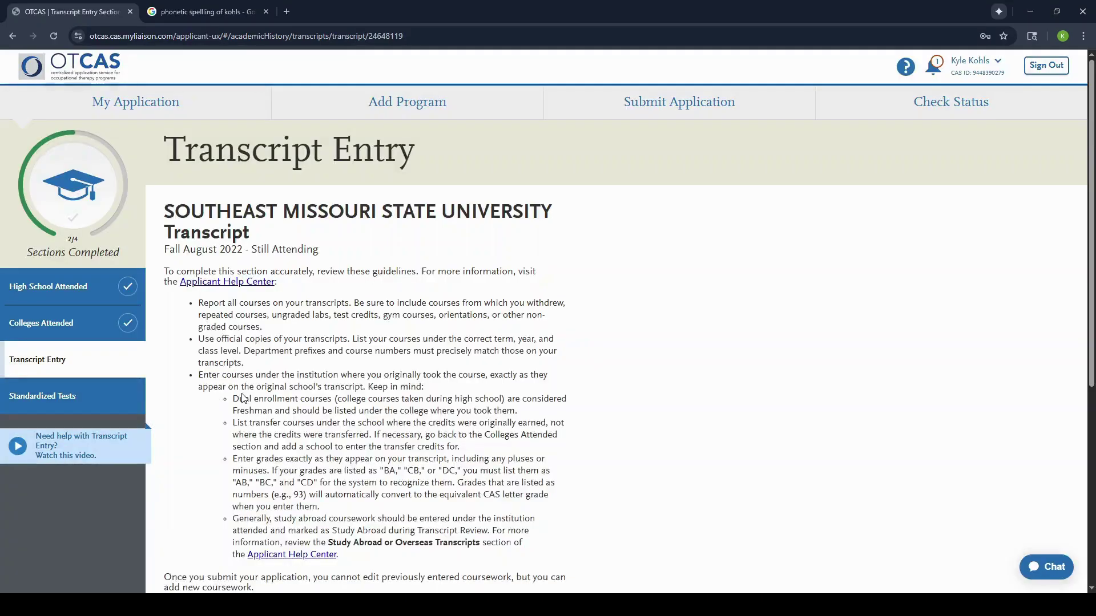
scroll(381, 417, "down", 6)
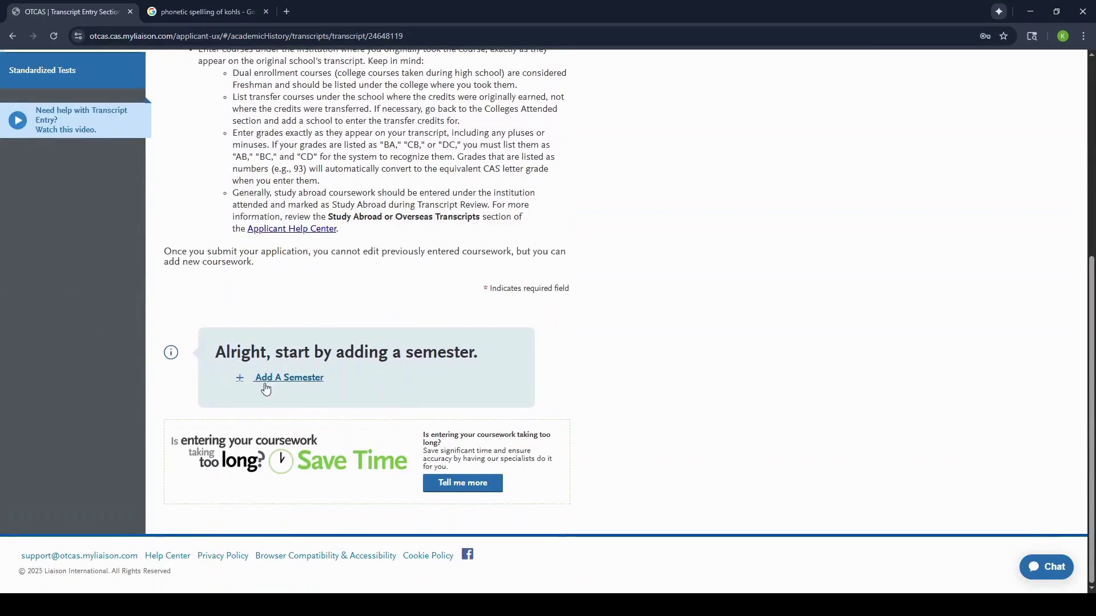
left_click(295, 379)
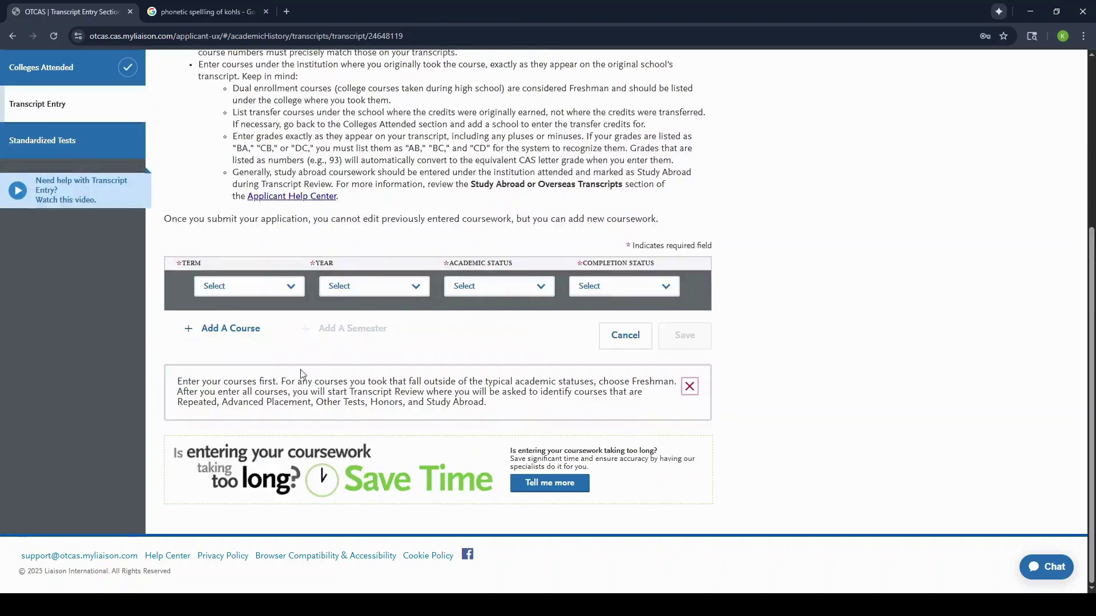
left_click(270, 288)
left_click(251, 391)
left_click(374, 288)
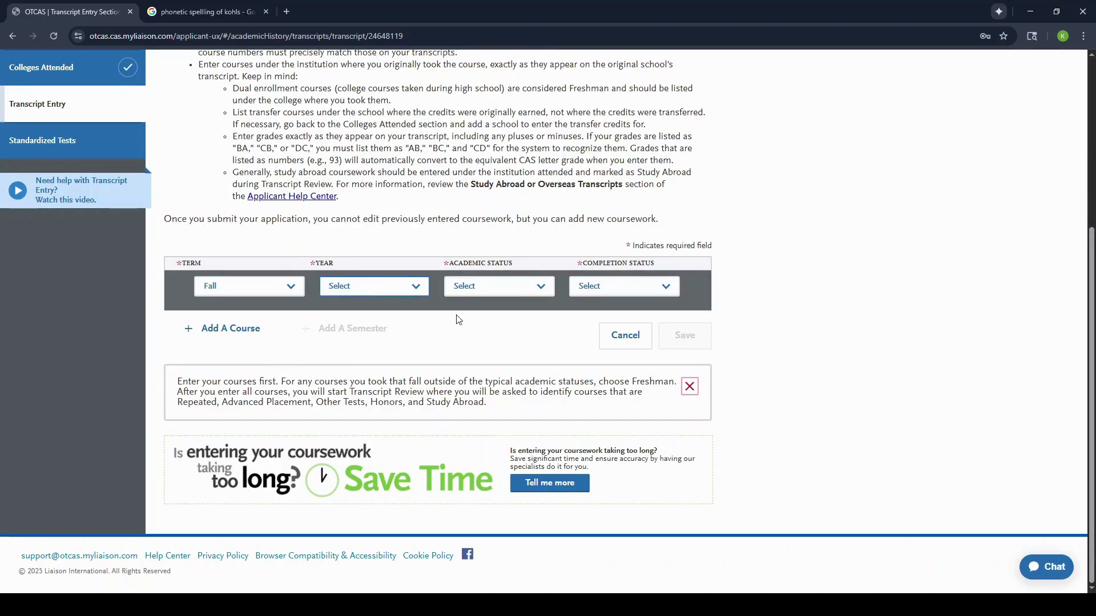
left_click(368, 435)
left_click(492, 286)
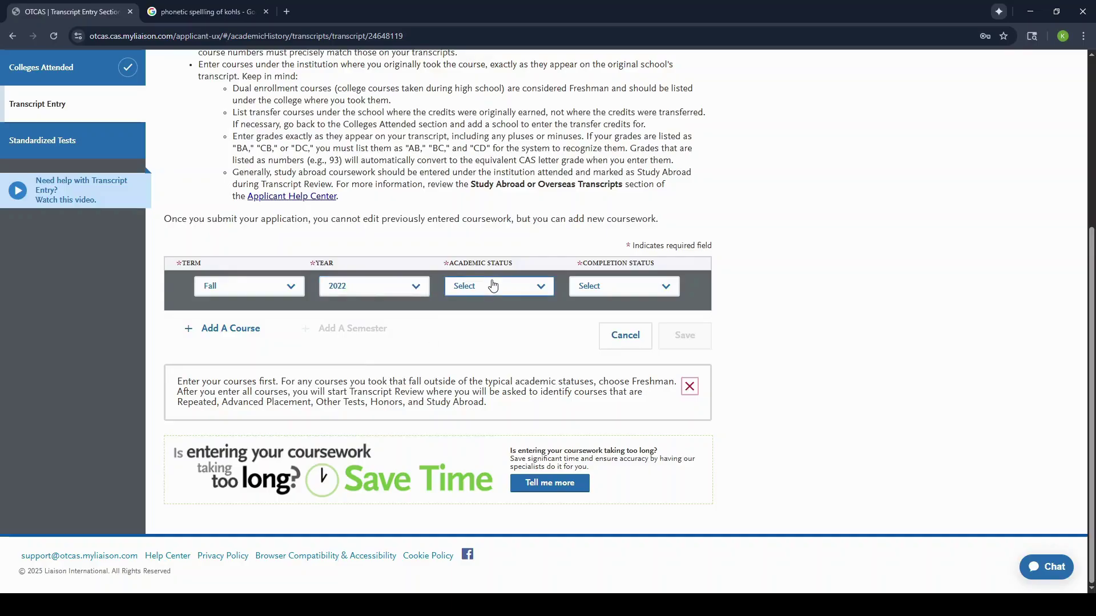
left_click(494, 318)
left_click(574, 292)
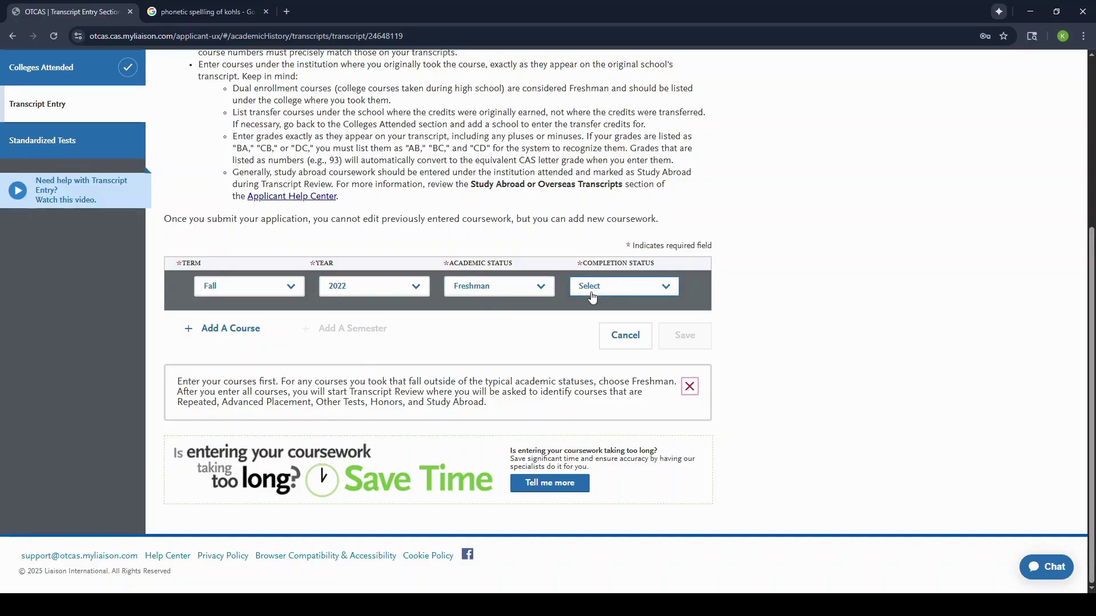
left_click(598, 334)
Step: Add course BIO 101 'Introduction to Biology' with subject Biology
left_click(212, 329)
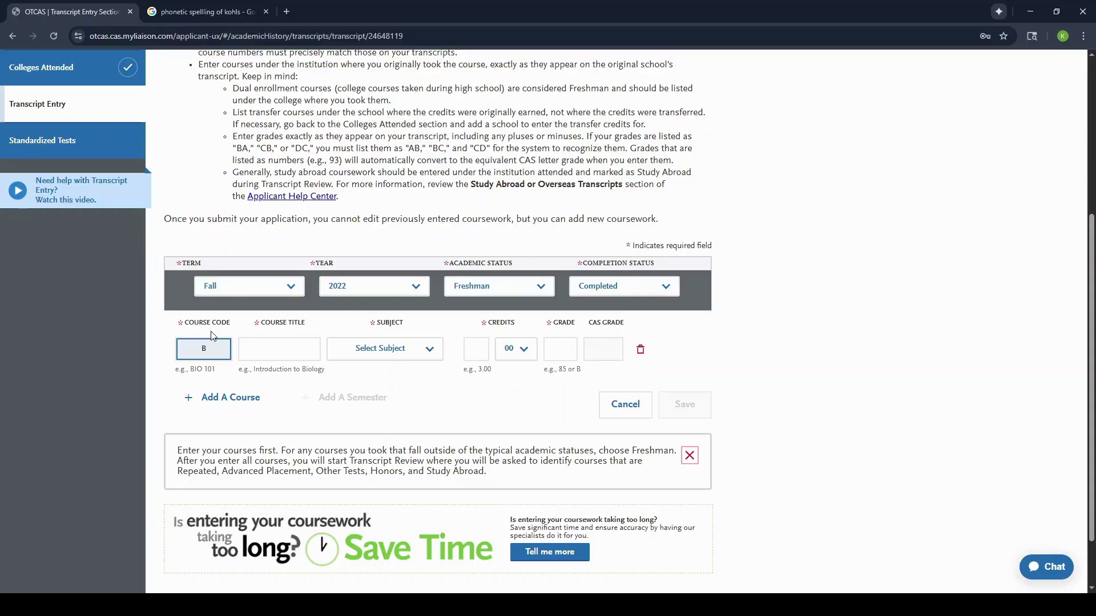
type("101")
left_click(268, 344)
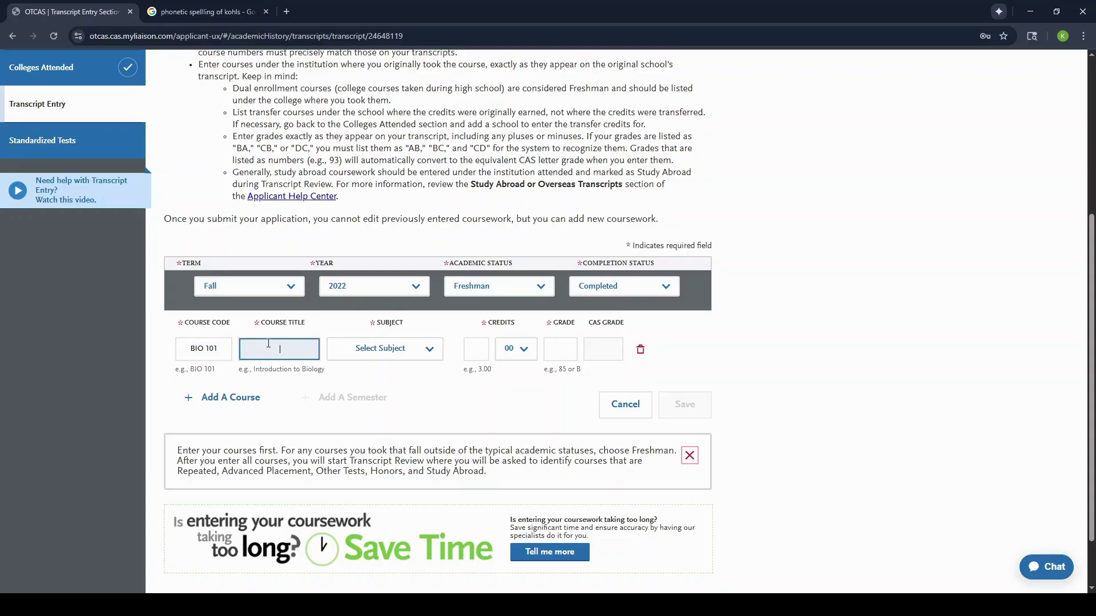
left_click(297, 378)
left_click(386, 350)
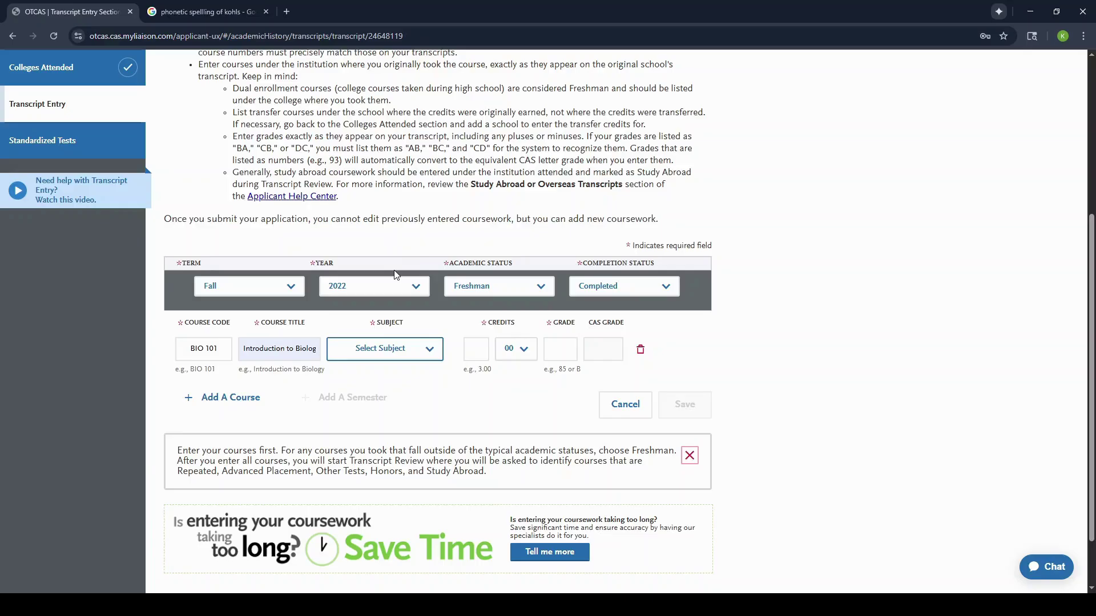
left_click(400, 243)
Step: Give the course 3 credits and a grade of A
left_click(487, 358)
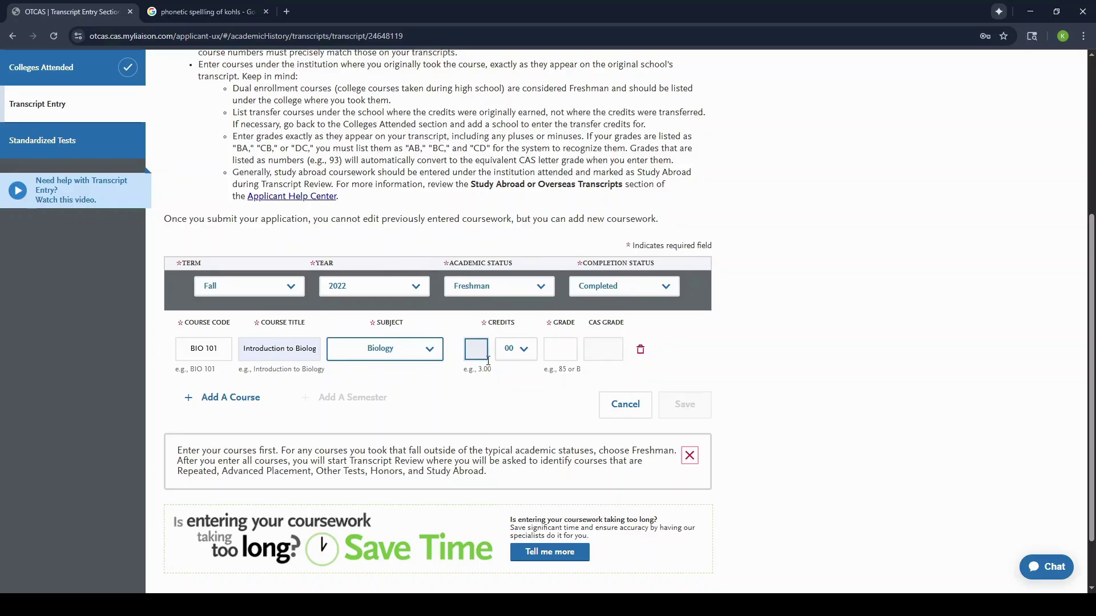
left_click(560, 350)
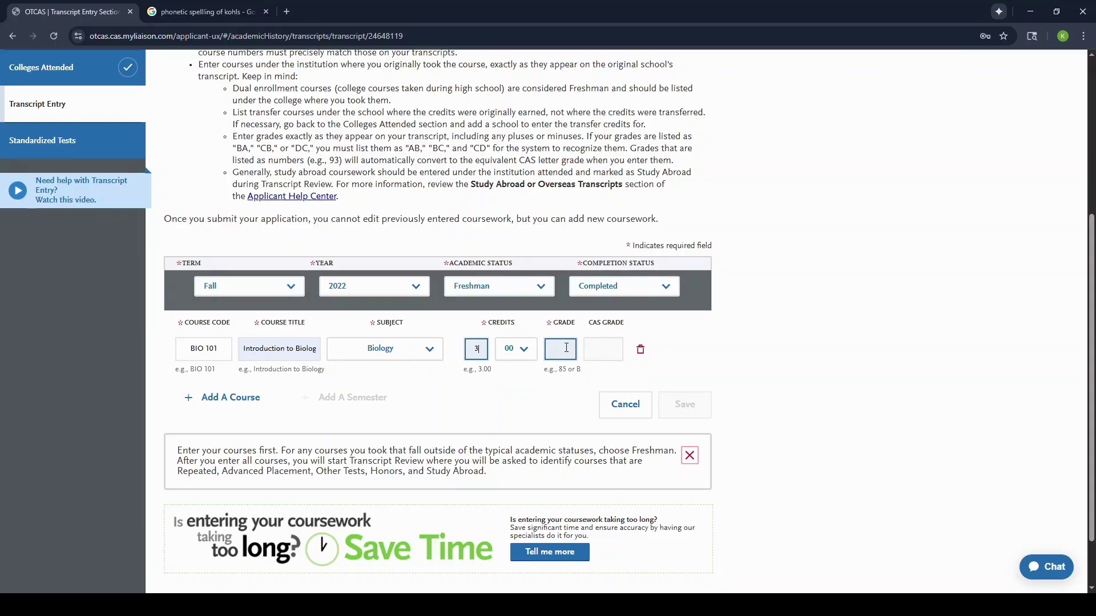
left_click(566, 348)
left_click(670, 366)
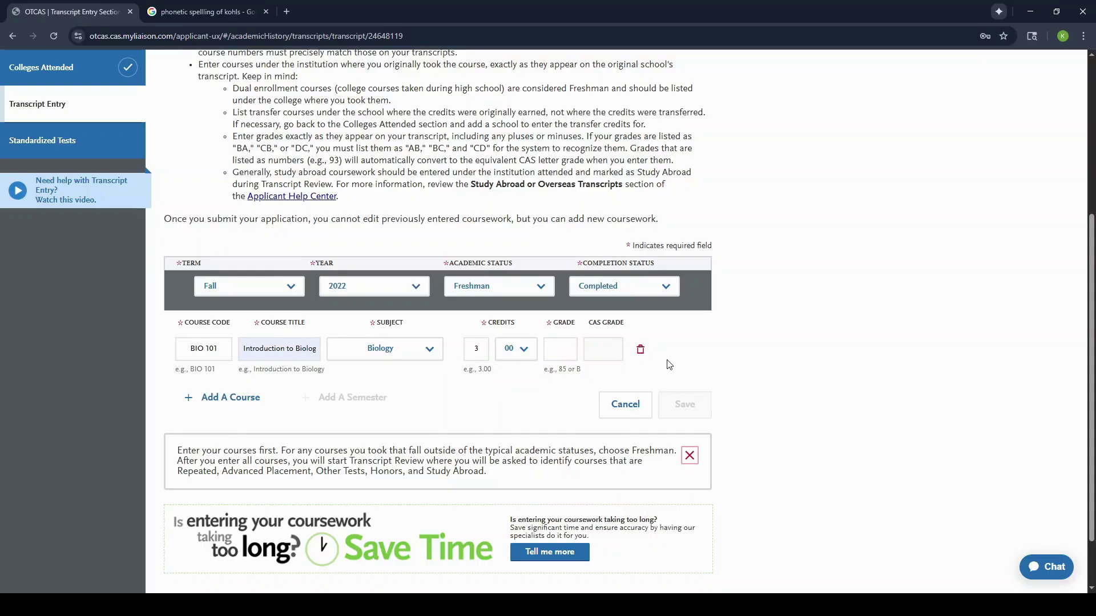
left_click(560, 351)
type("A")
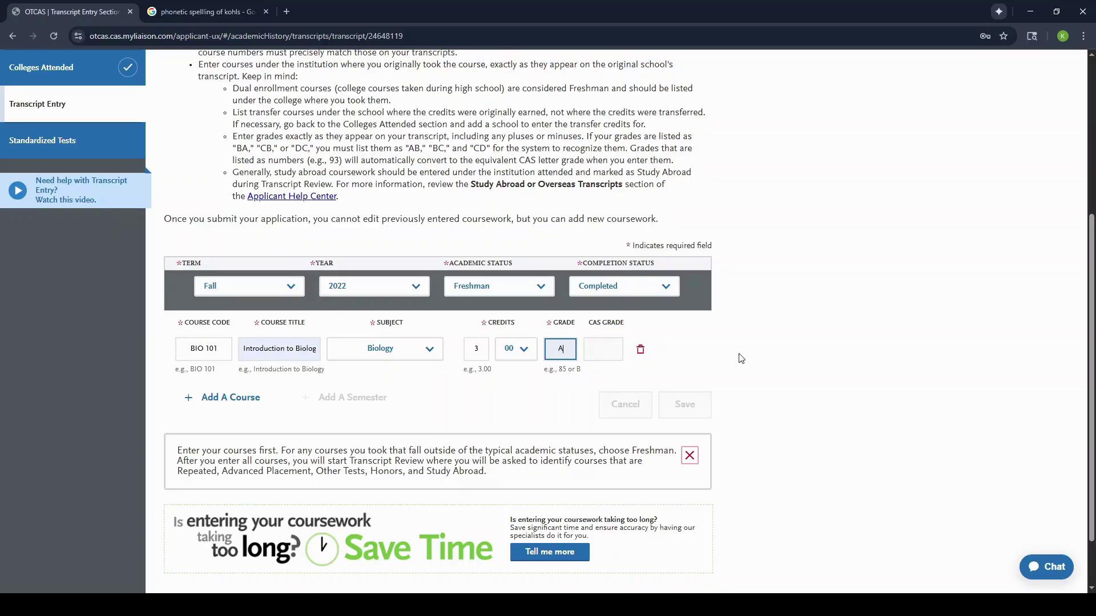
left_click(742, 358)
left_click(574, 349)
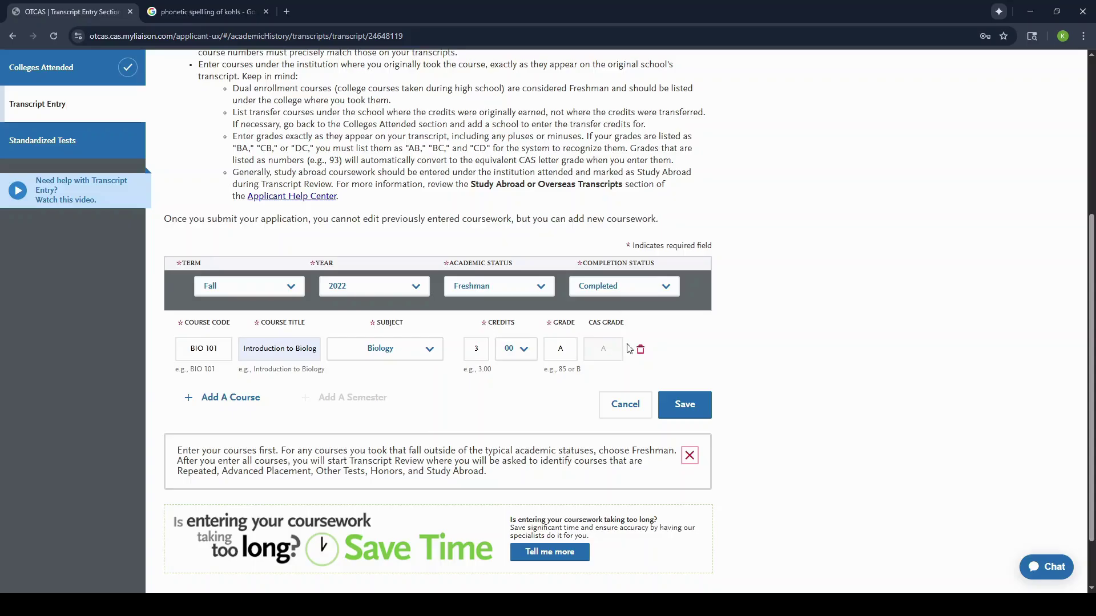
left_click(587, 349)
left_click(684, 403)
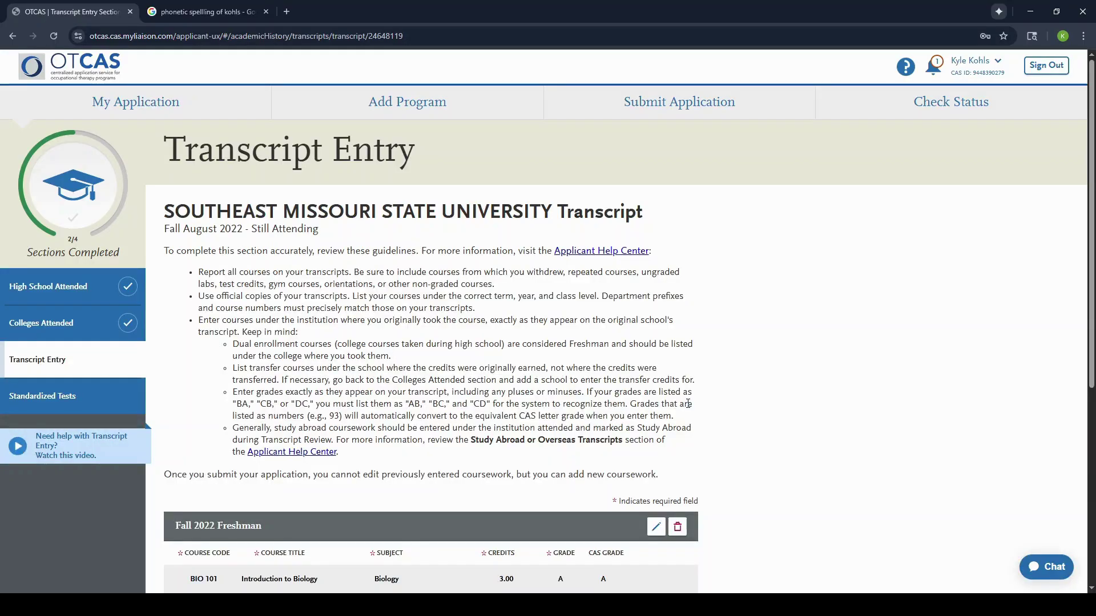
scroll(417, 411, "down", 5)
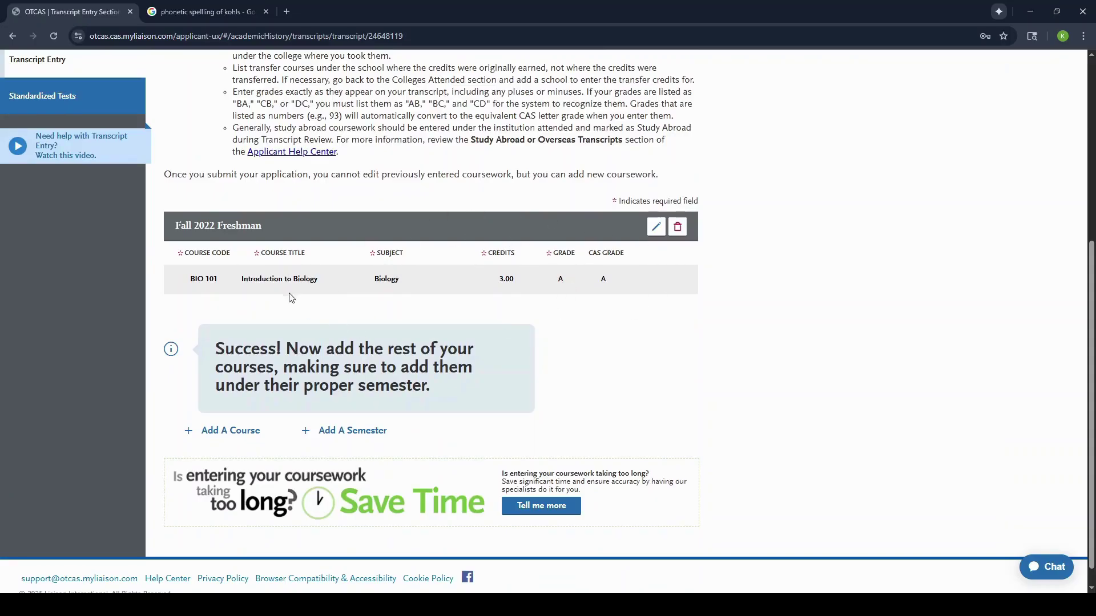
scroll(337, 274, "down", 1)
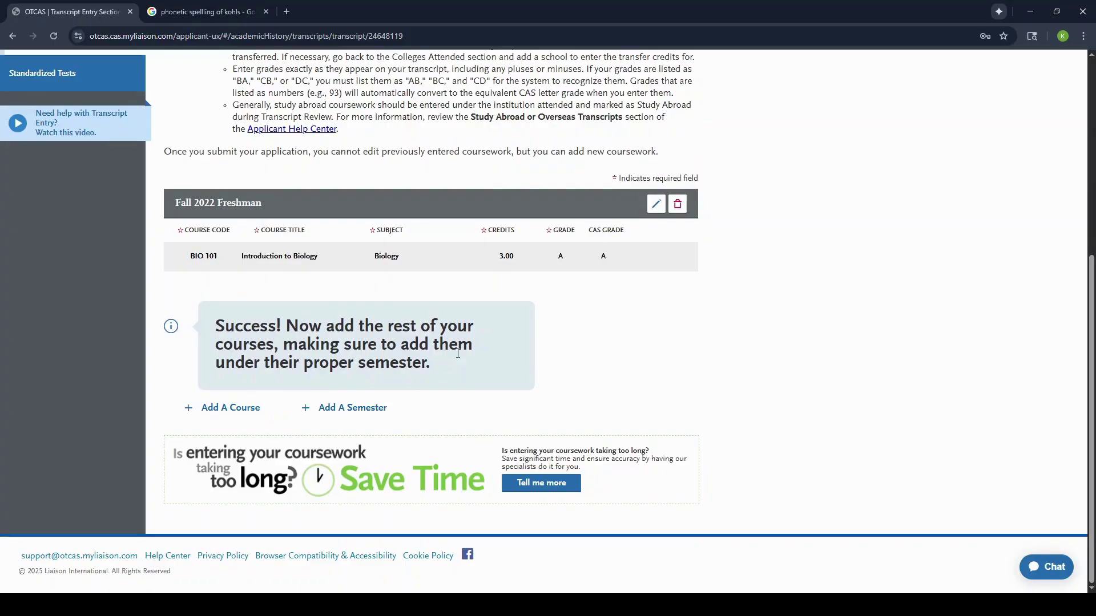
scroll(458, 353, "up", 1)
scroll(458, 354, "up", 1)
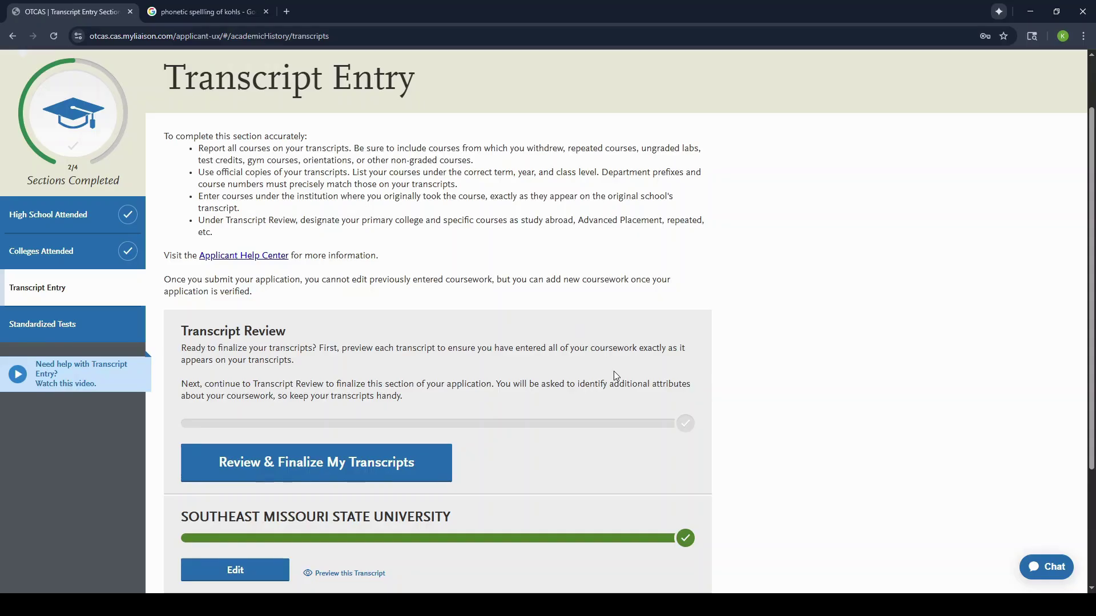
Step: Begin finalizing transcripts and choose Southeast Missouri State University as the primary college
left_click(343, 465)
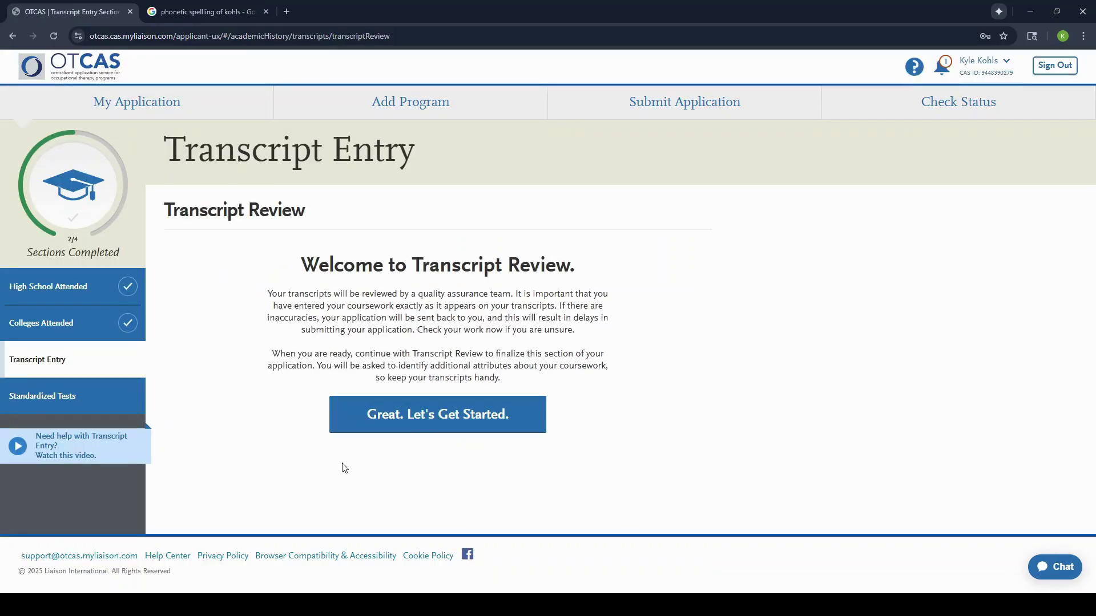
left_click(432, 427)
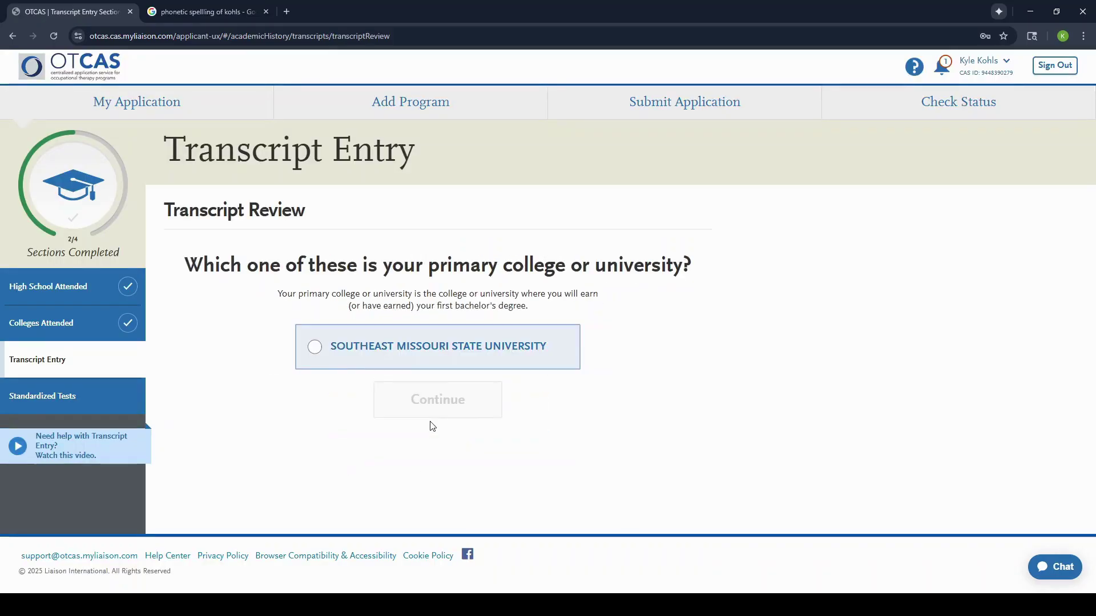
left_click(322, 351)
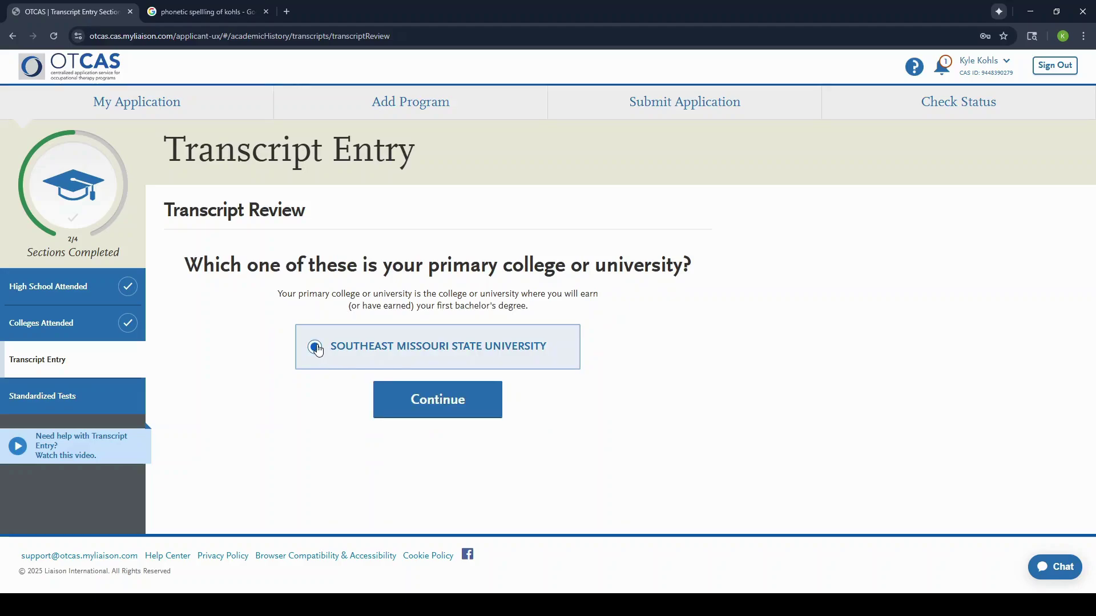
left_click(429, 399)
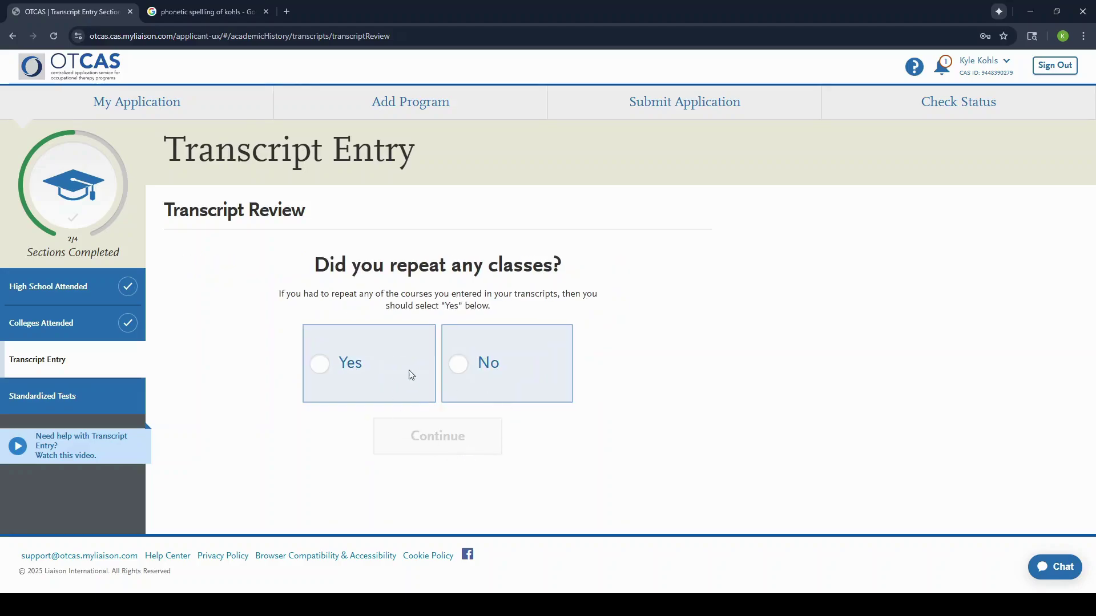
Step: Answer No to repeated classes, AP credit, other tests, honors and study-abroad questions
left_click(454, 365)
left_click(420, 437)
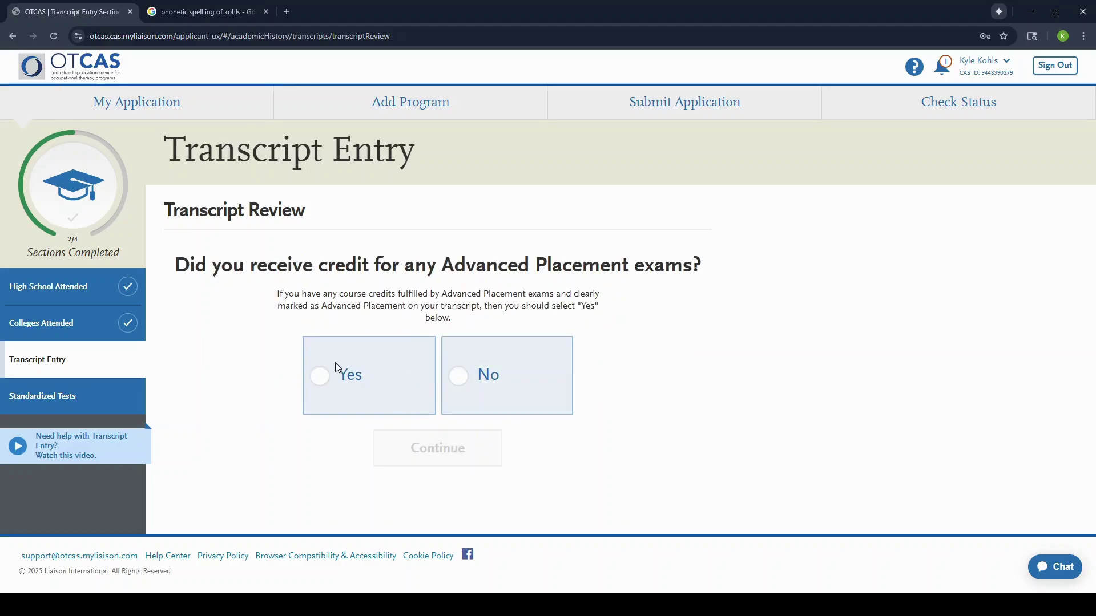
left_click(468, 388)
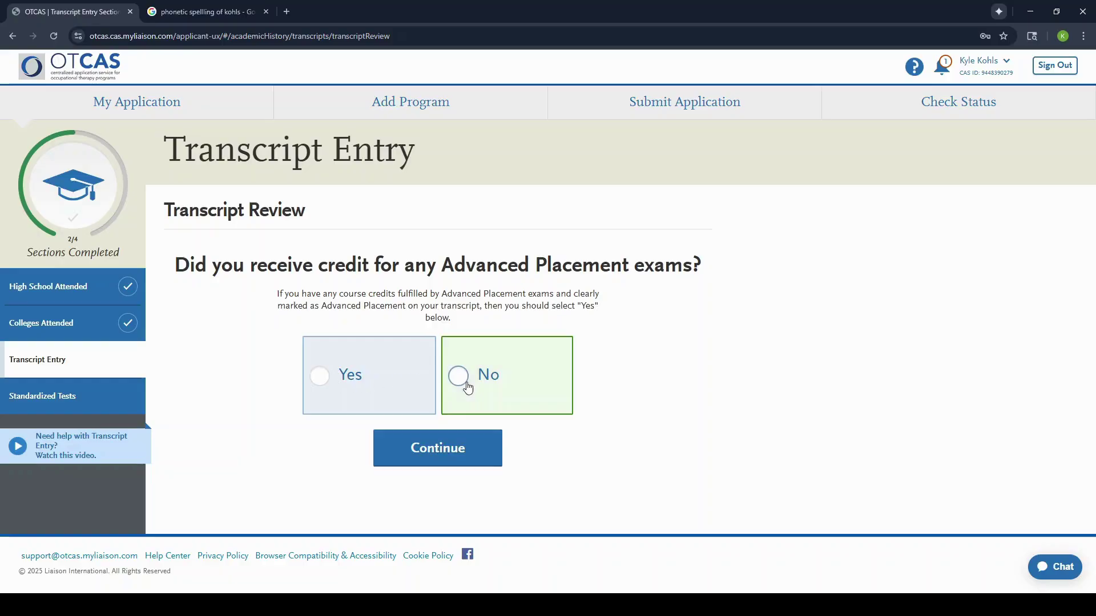
left_click(432, 457)
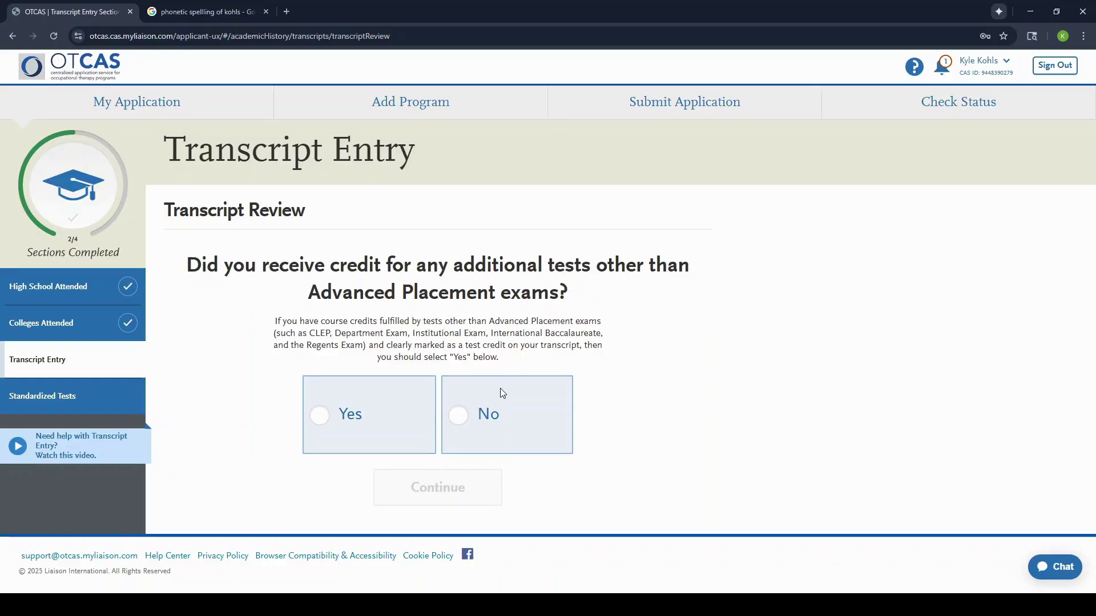
left_click(461, 428)
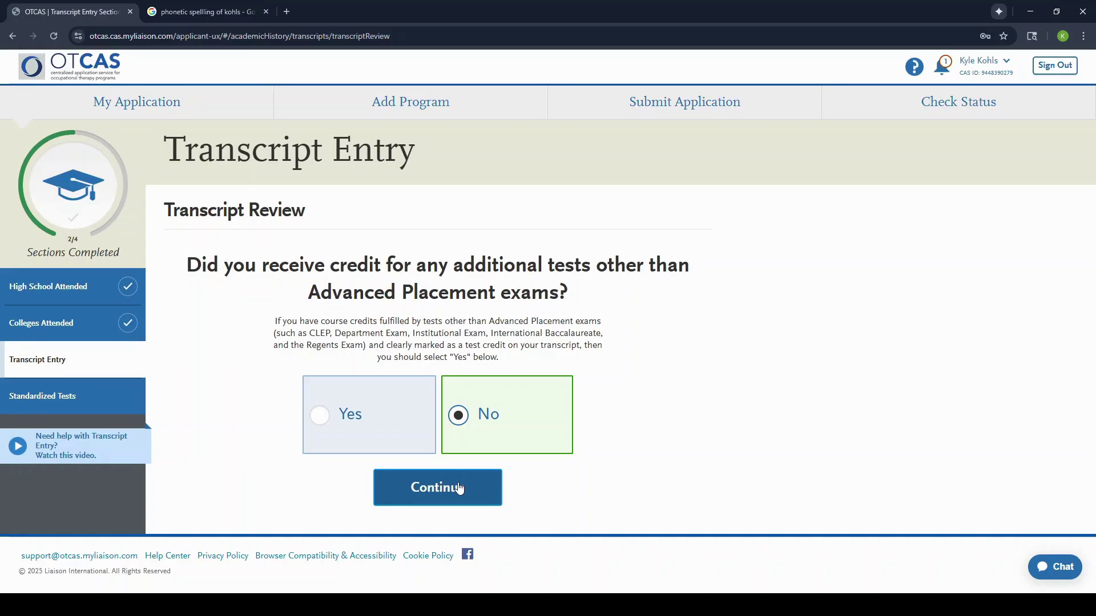
left_click(460, 489)
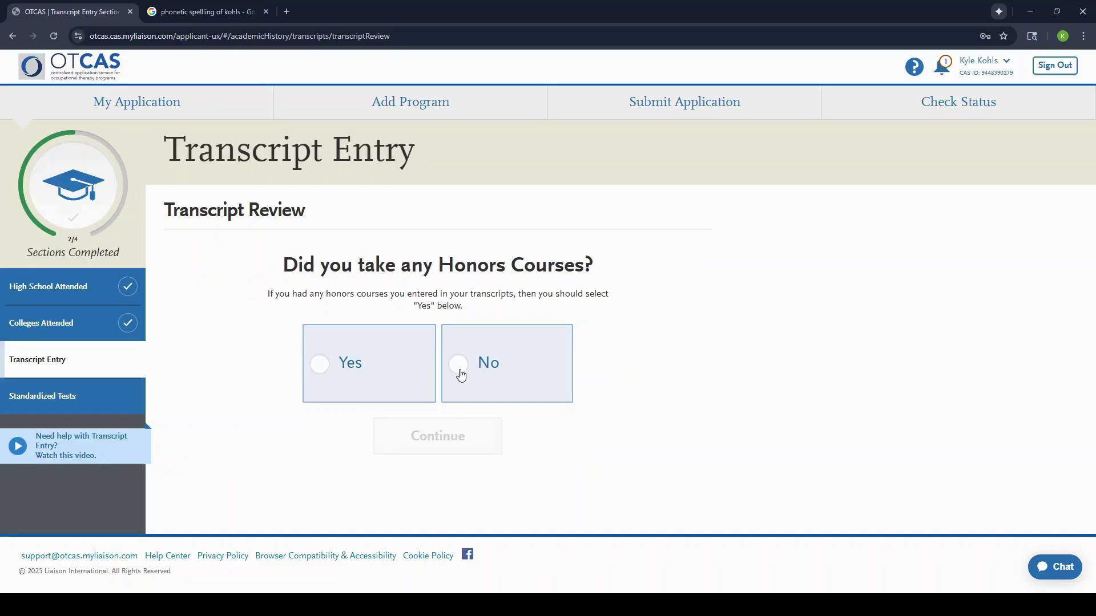
left_click(461, 374)
left_click(431, 439)
left_click(458, 314)
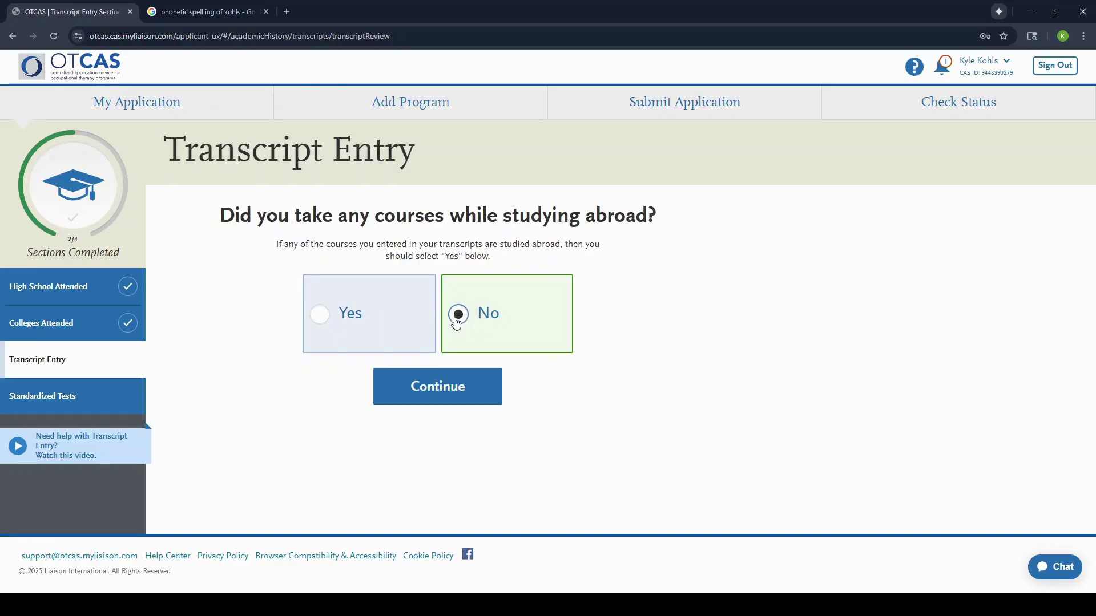
left_click(434, 388)
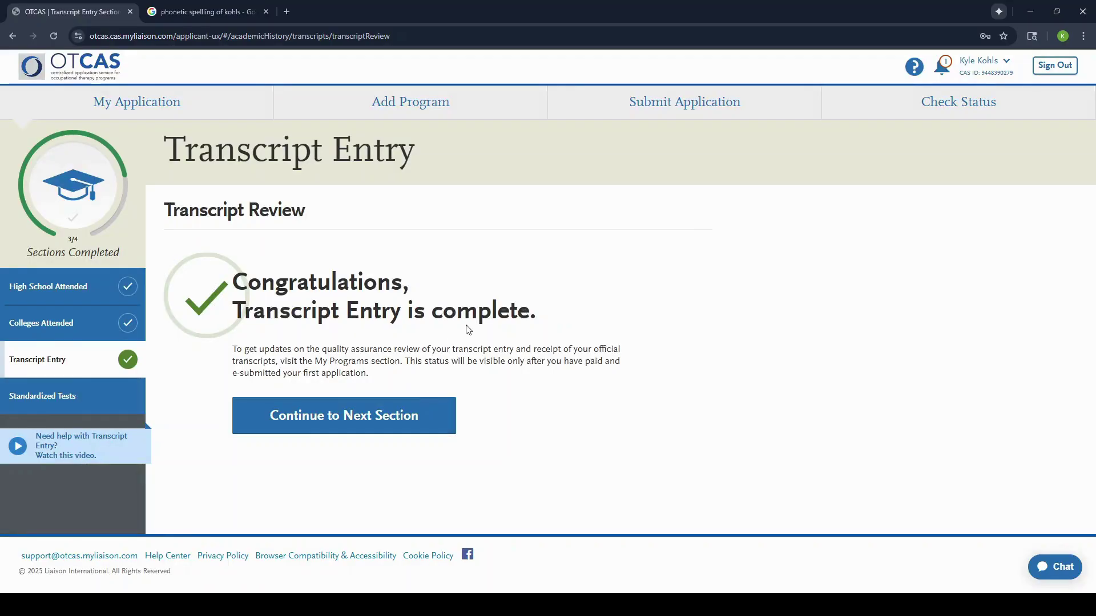
left_click(334, 421)
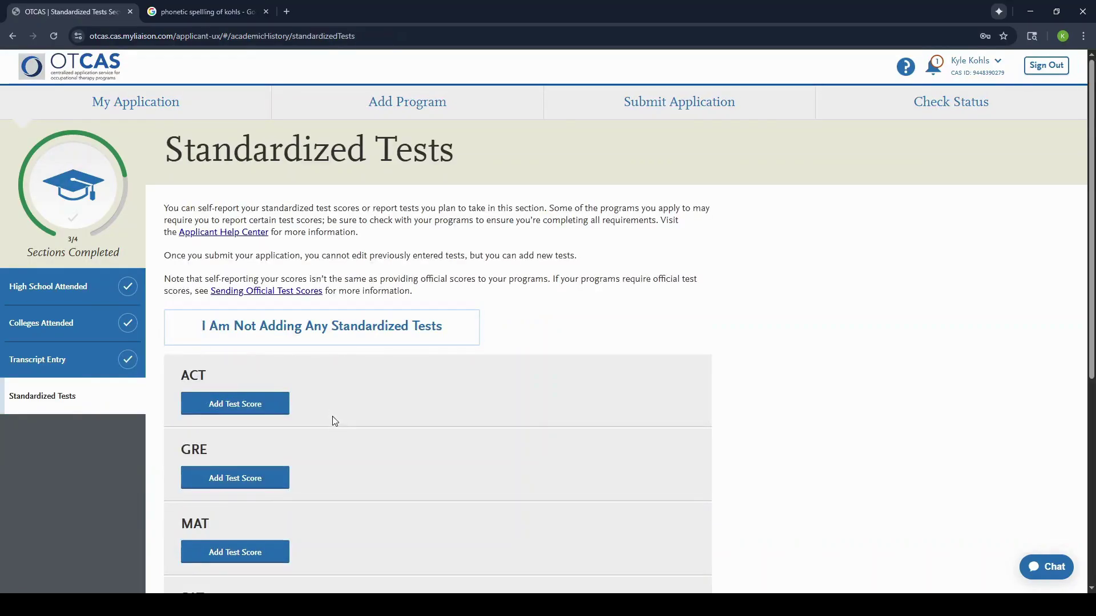
Step: Declare no standardized tests, then return to the dashboard showing Academic History 4/4
scroll(456, 444, "down", 4)
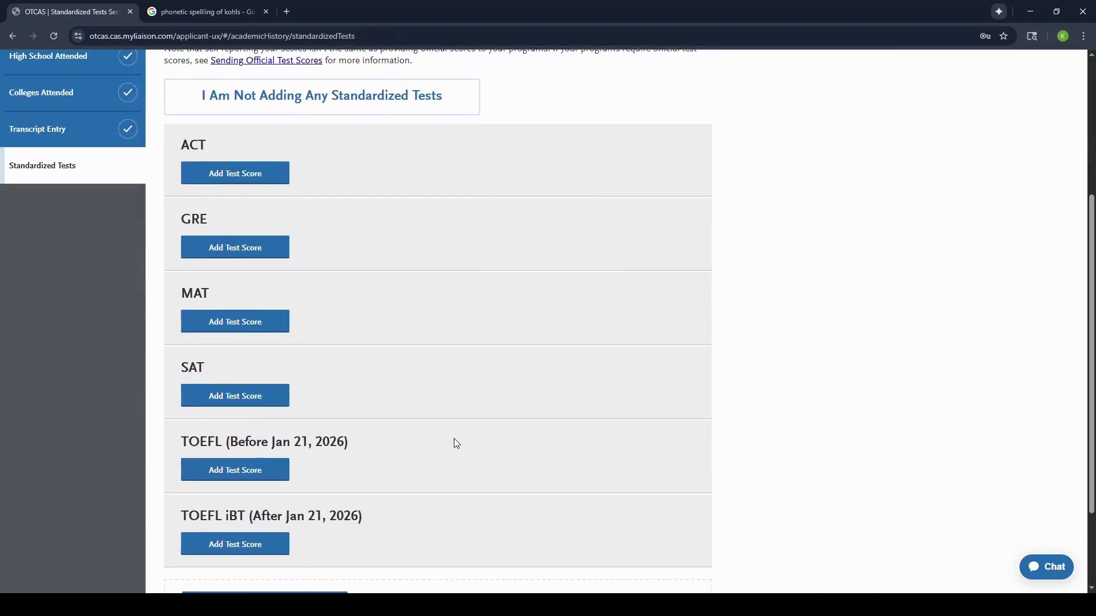
scroll(456, 444, "up", 3)
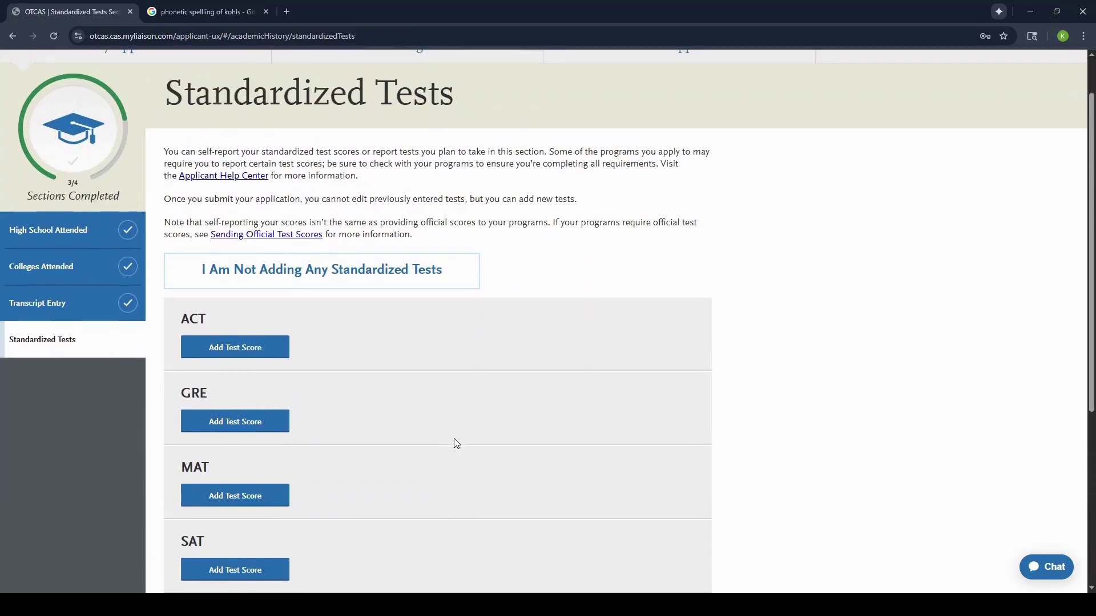
scroll(454, 442, "down", 2)
scroll(237, 429, "down", 1)
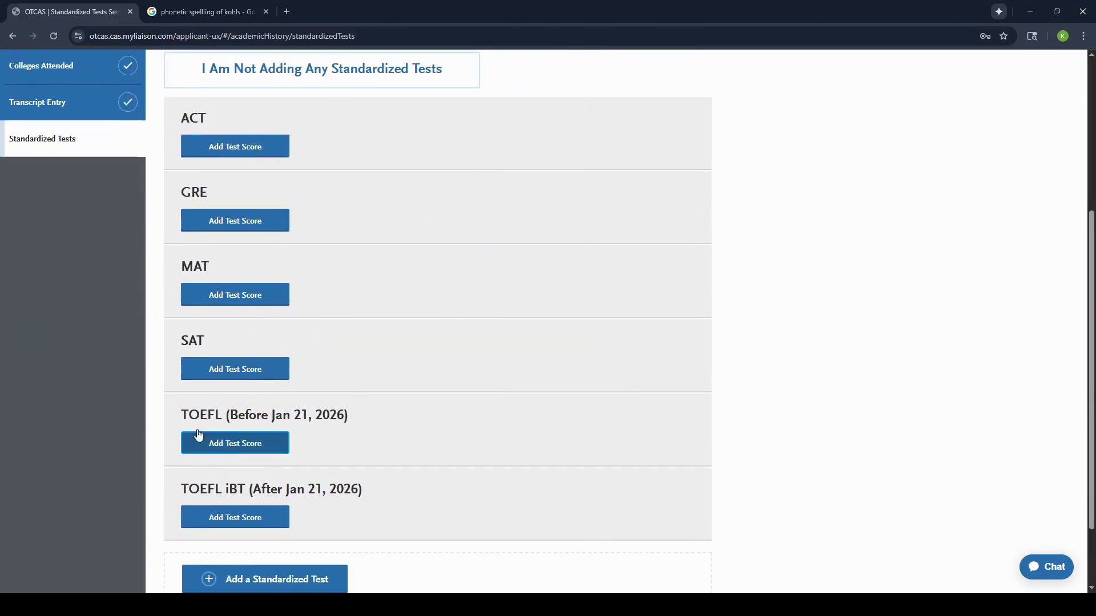
scroll(282, 521, "down", 2)
scroll(285, 523, "up", 3)
scroll(285, 523, "up", 1)
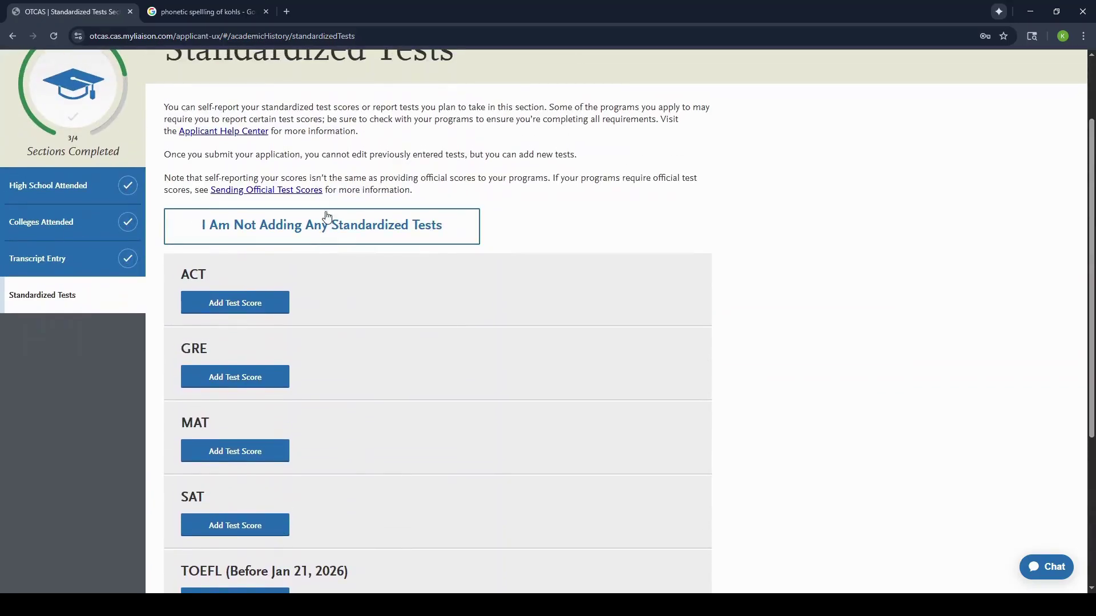
left_click(363, 240)
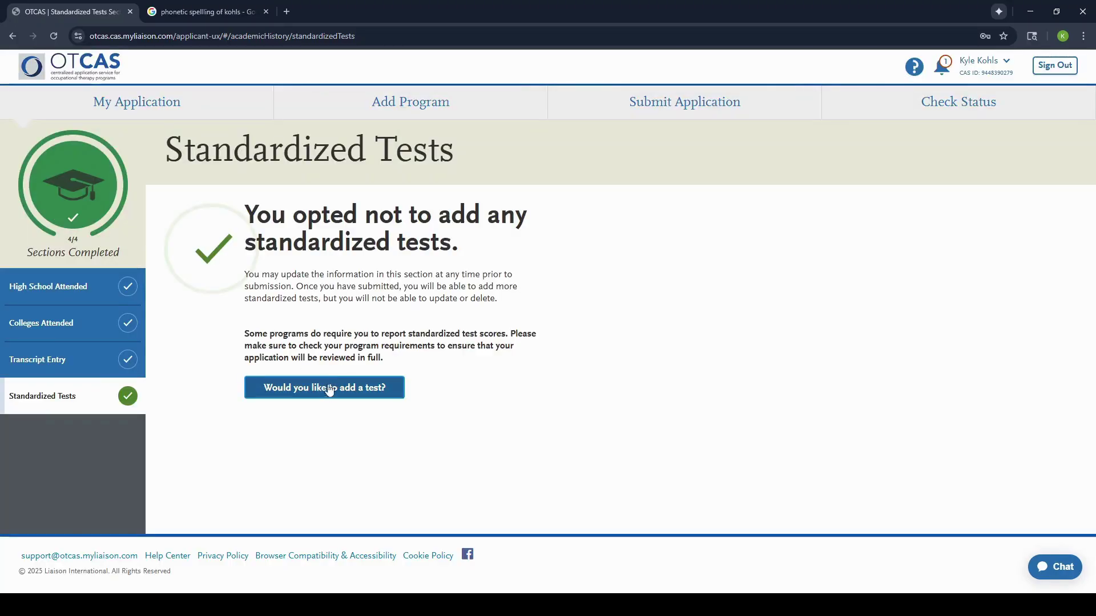
left_click(140, 112)
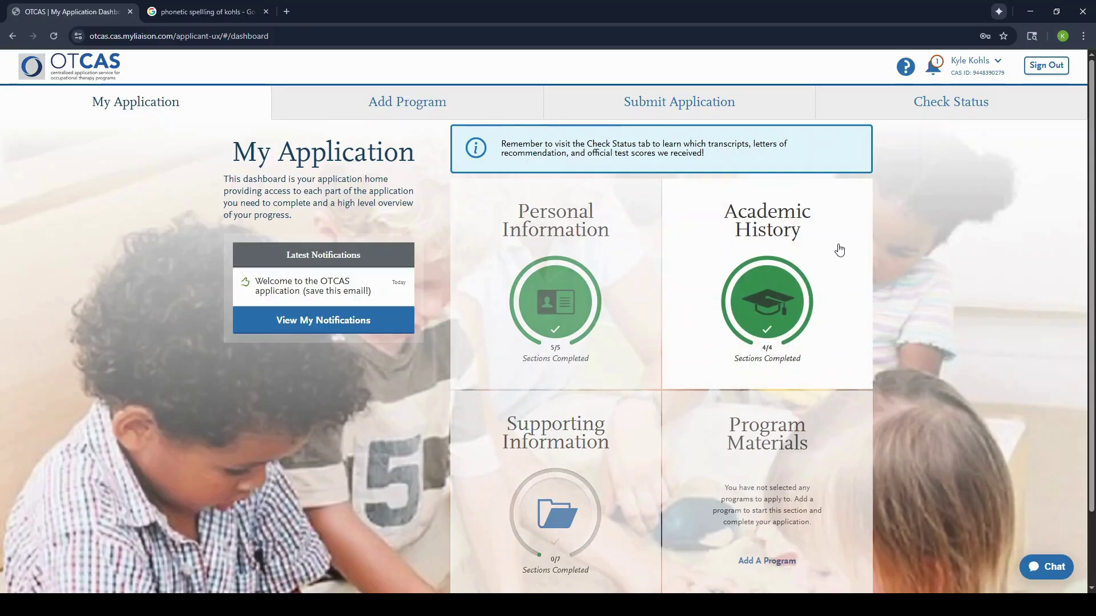
Step: Visit the Experiences, Achievements and Licenses sections, and declare no observation hours
left_click(547, 502)
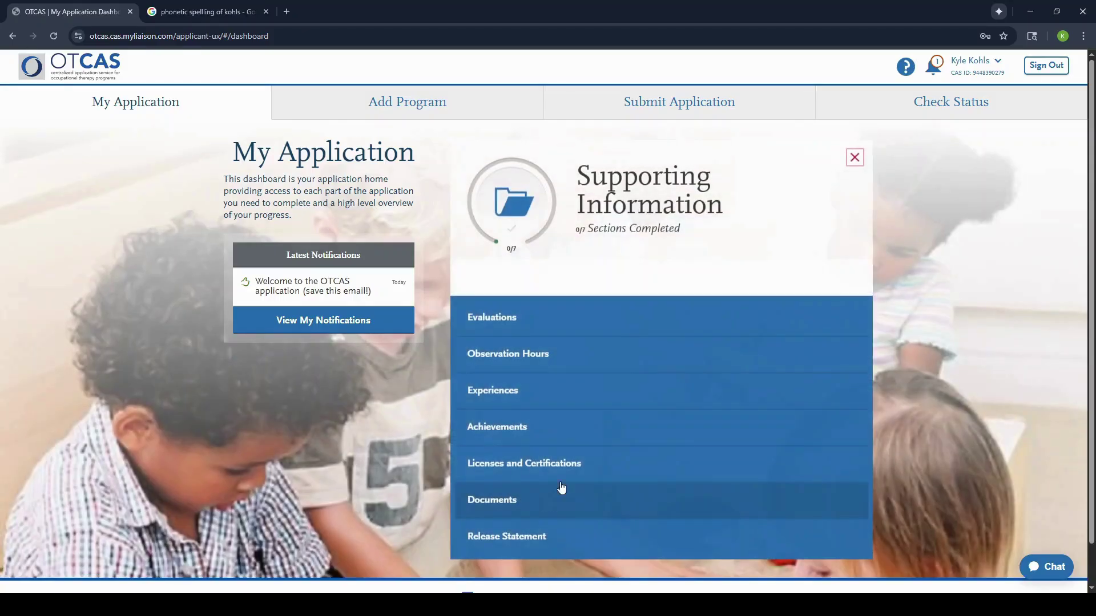
left_click(531, 330)
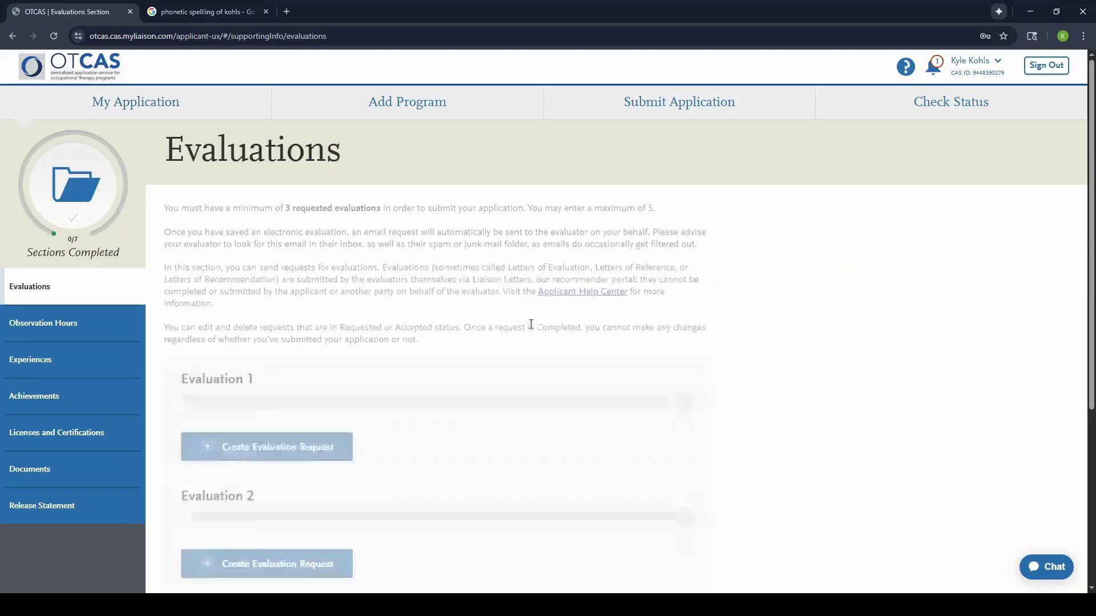
left_click(140, 323)
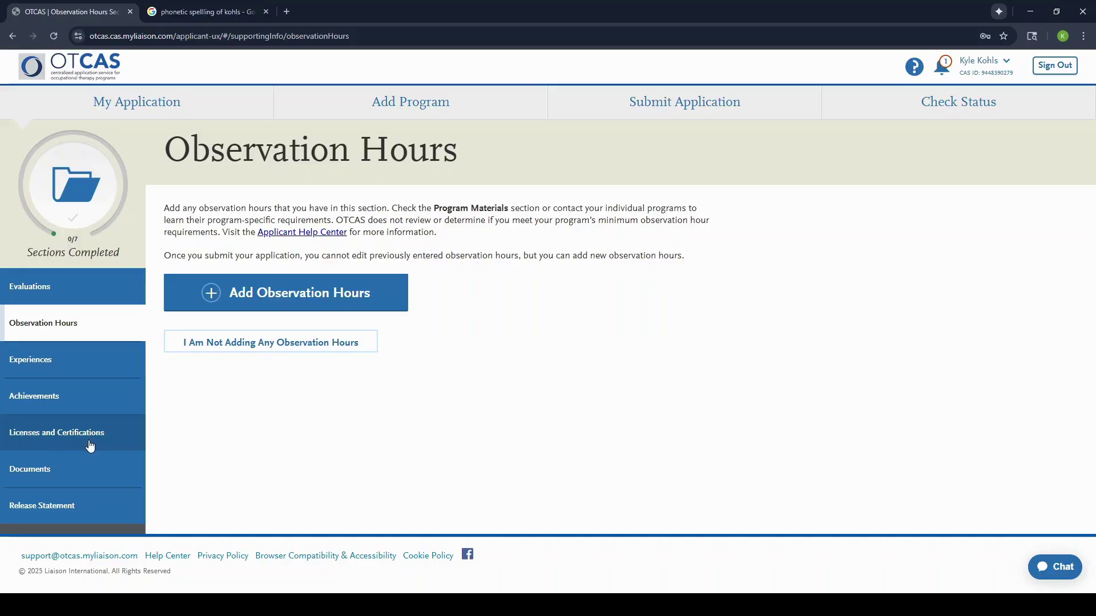
left_click(67, 374)
left_click(71, 389)
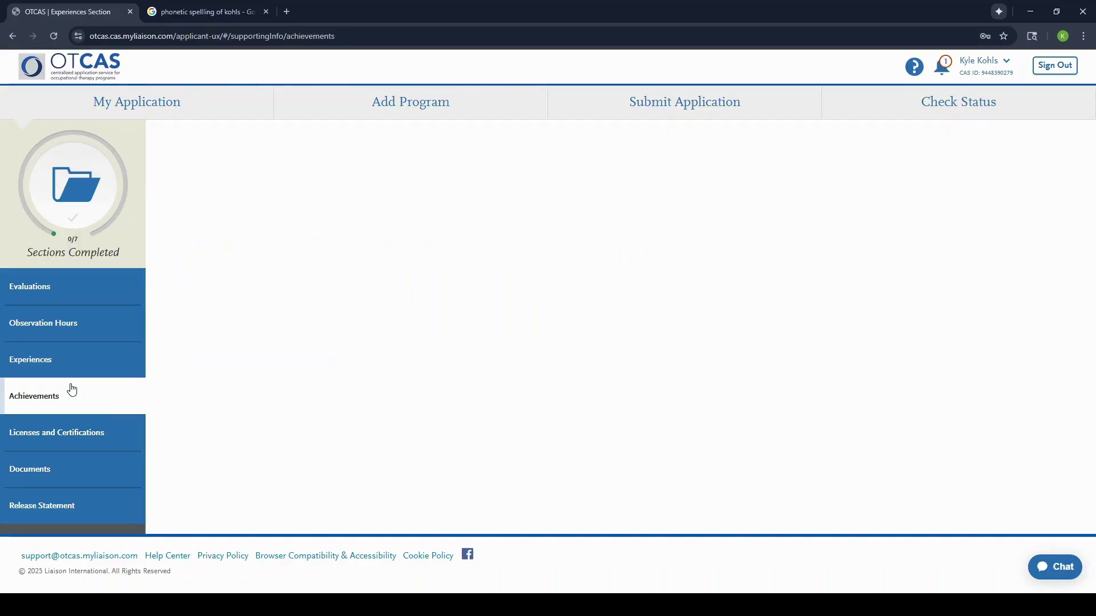
left_click(83, 436)
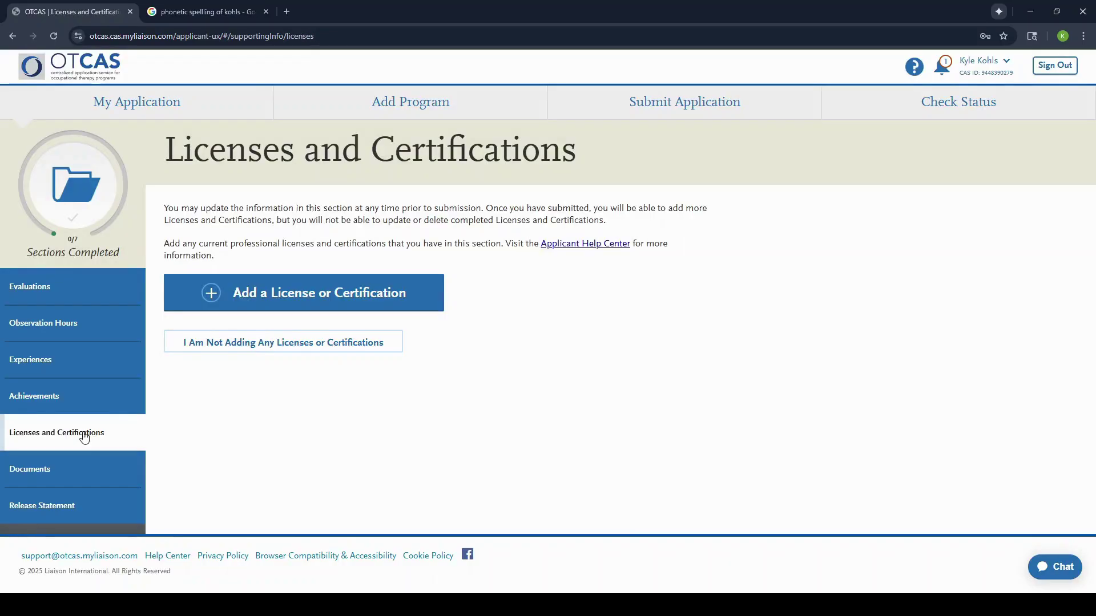
left_click(93, 341)
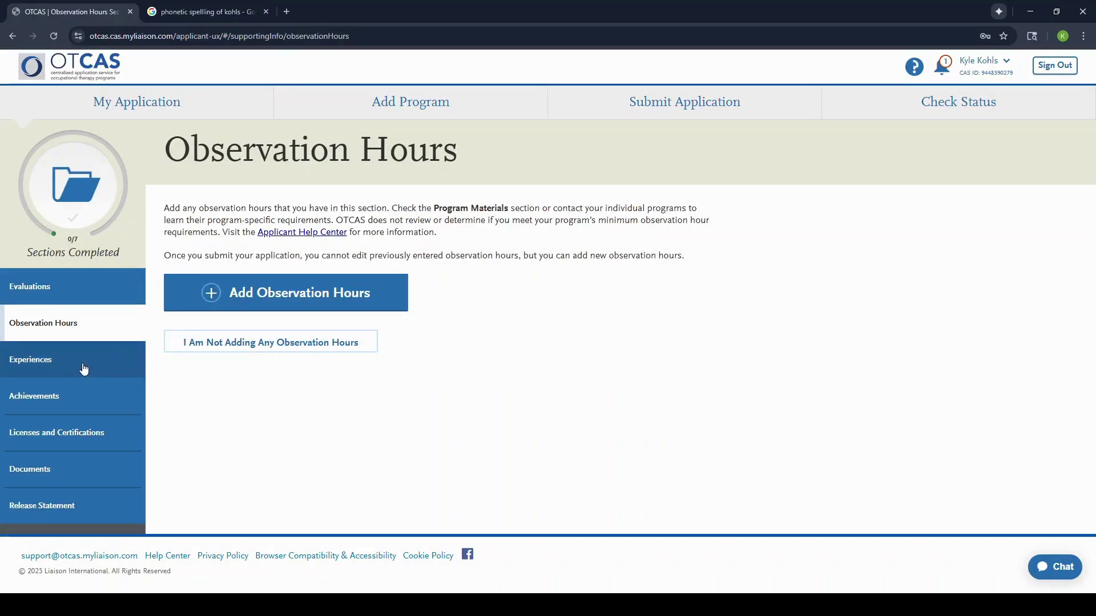
left_click(209, 343)
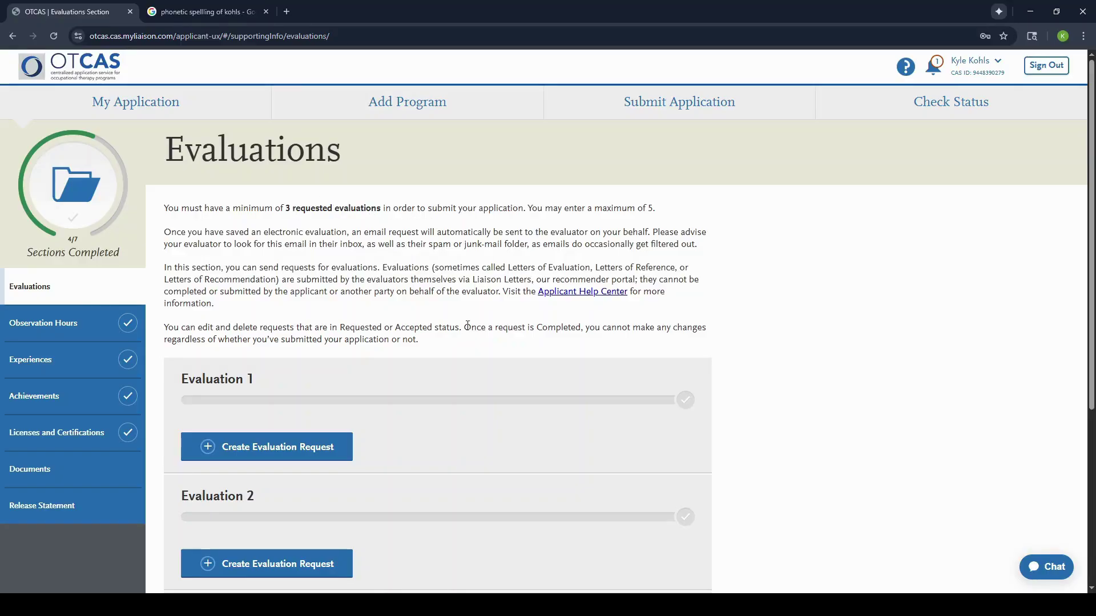
Step: Start the first evaluator's request with Create Evaluation Request
left_click(323, 447)
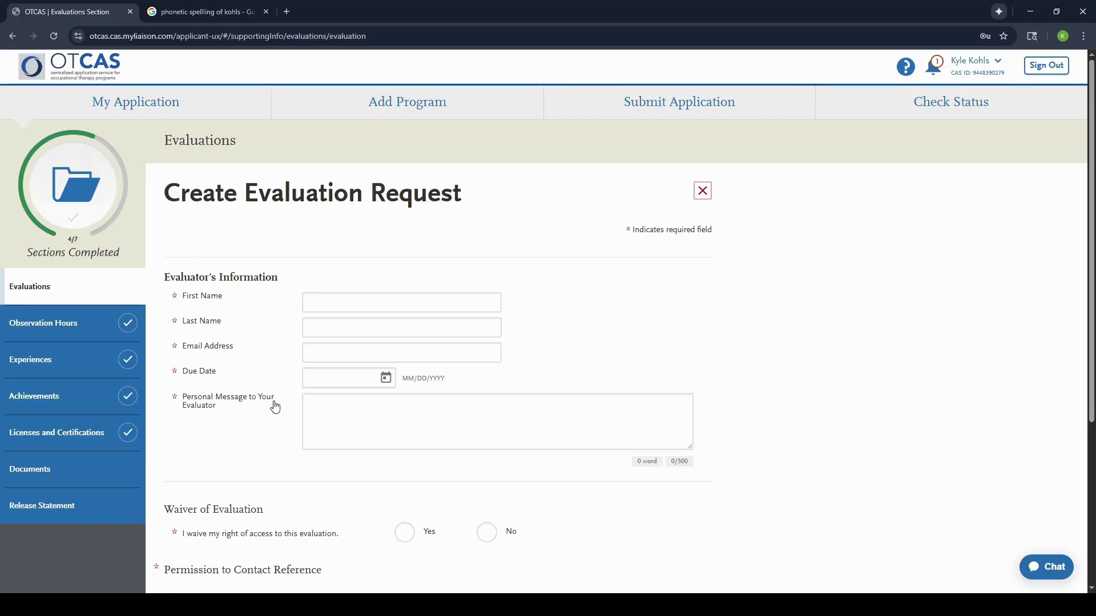
scroll(364, 433, "down", 1)
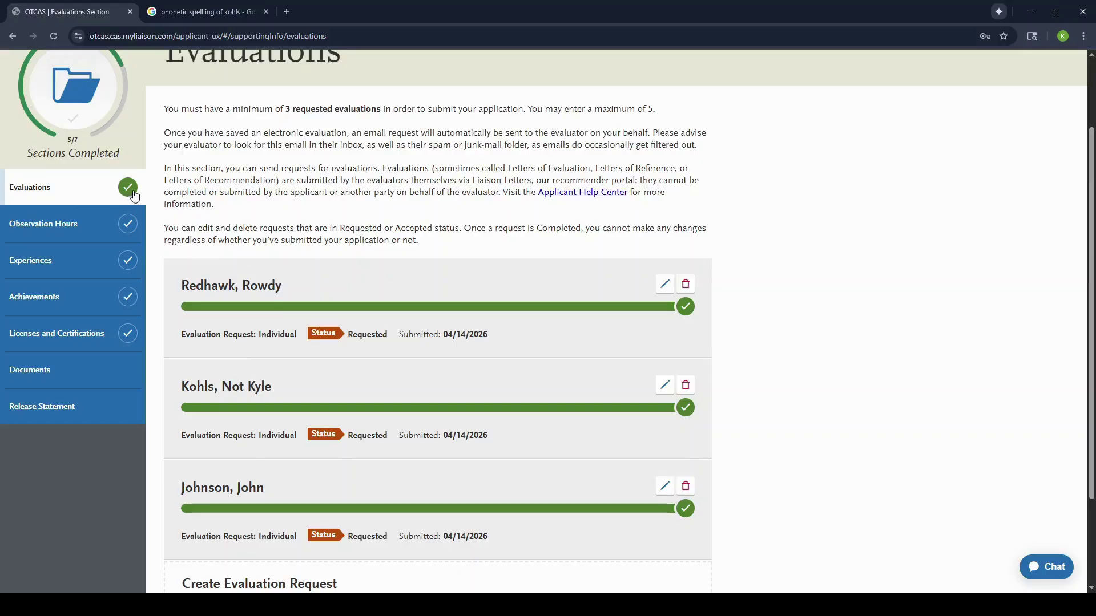
Step: In Supporting Information Documents, begin uploading the personal statement with Add Document
left_click(83, 372)
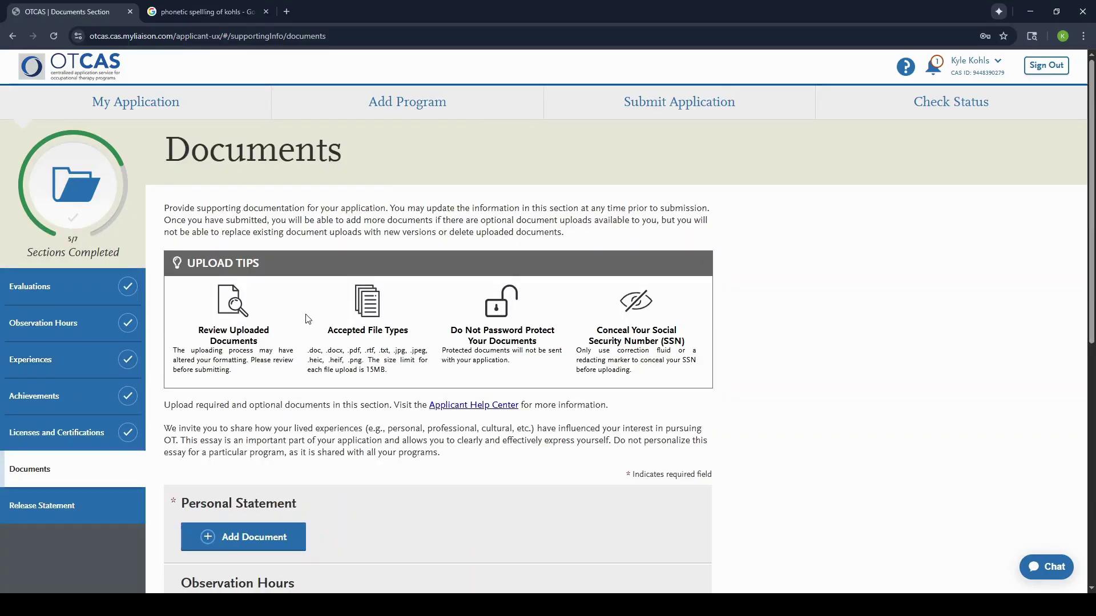
scroll(308, 315, "down", 2)
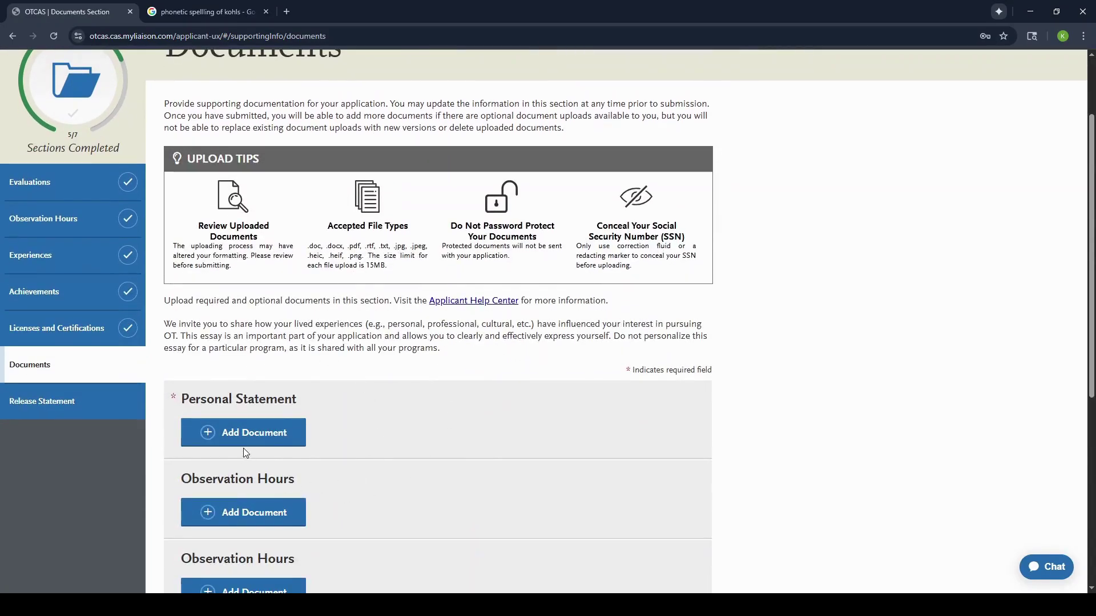
scroll(353, 501, "down", 3)
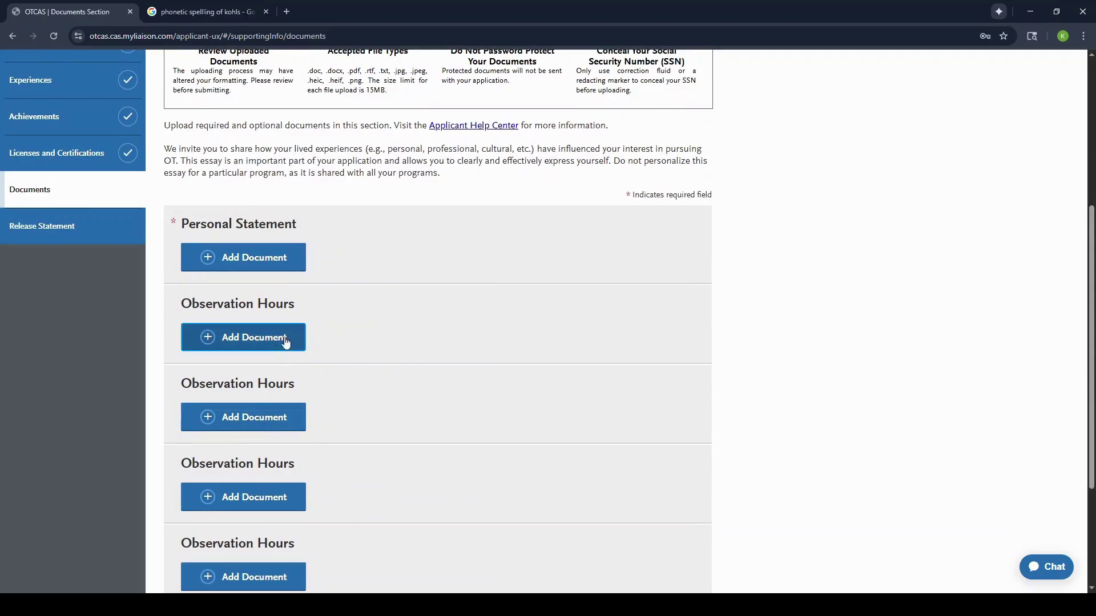
scroll(271, 342, "up", 2)
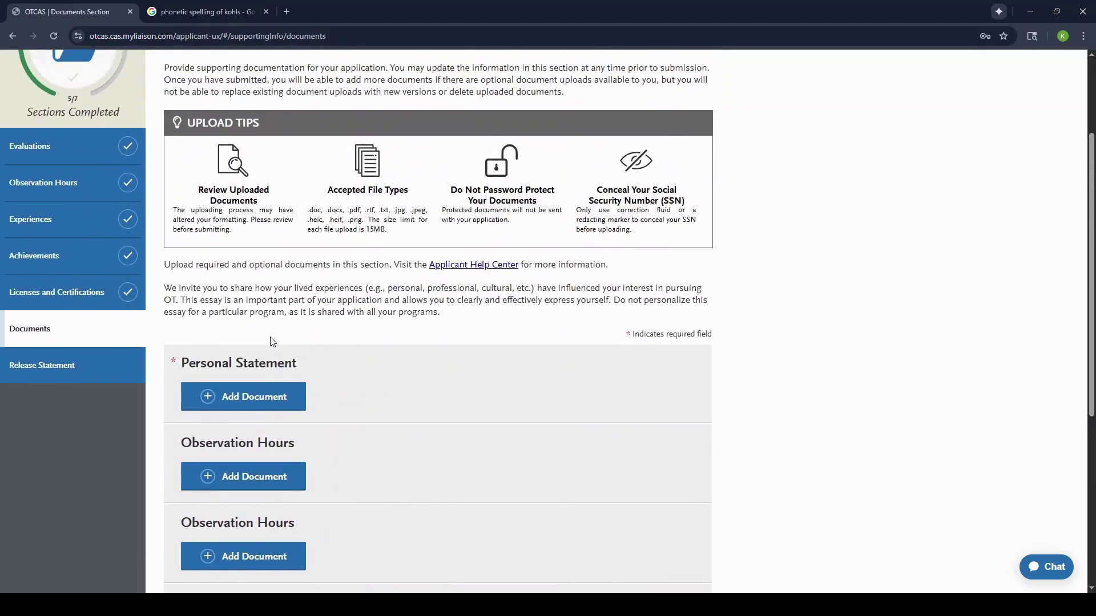
left_click(242, 409)
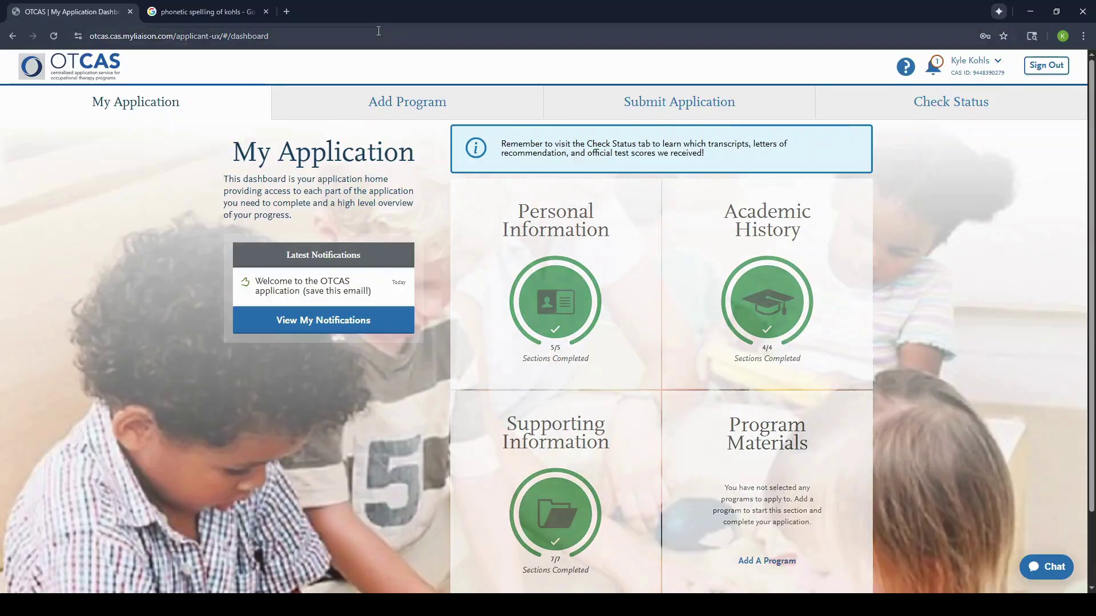
Step: Add Baylor's Entry Level OTD program (Fall, $169.00 fee) and continue to My Application
left_click(370, 105)
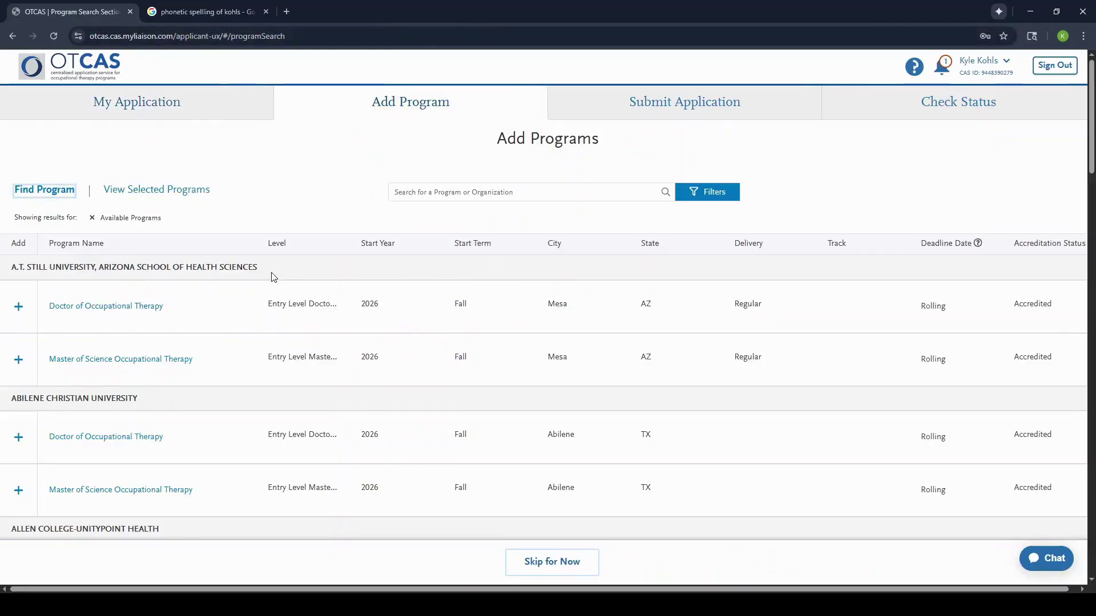
scroll(262, 406, "down", 6)
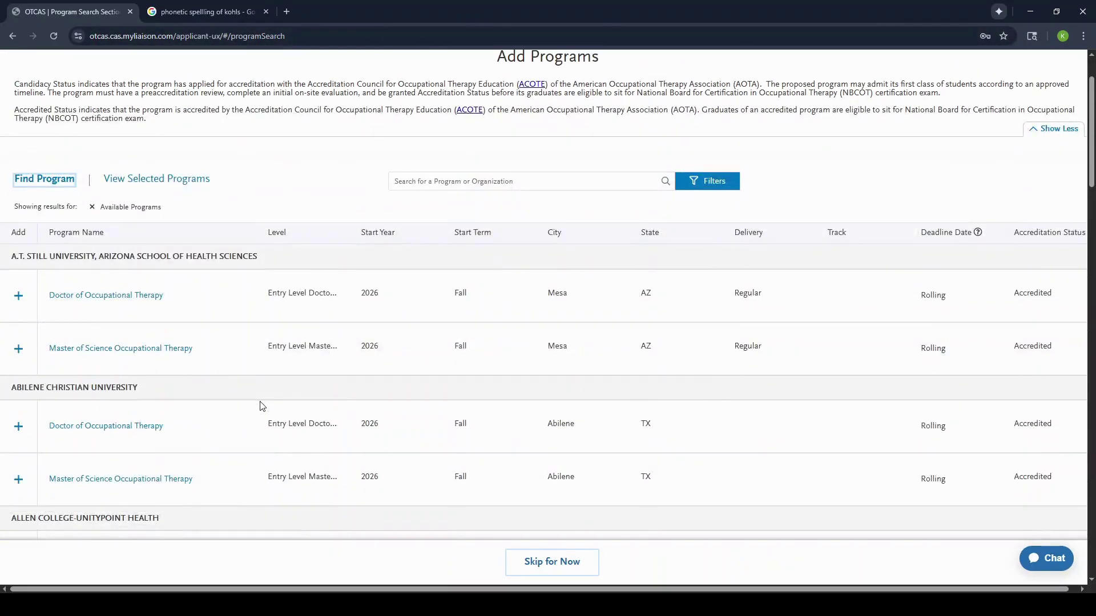
scroll(262, 406, "down", 2)
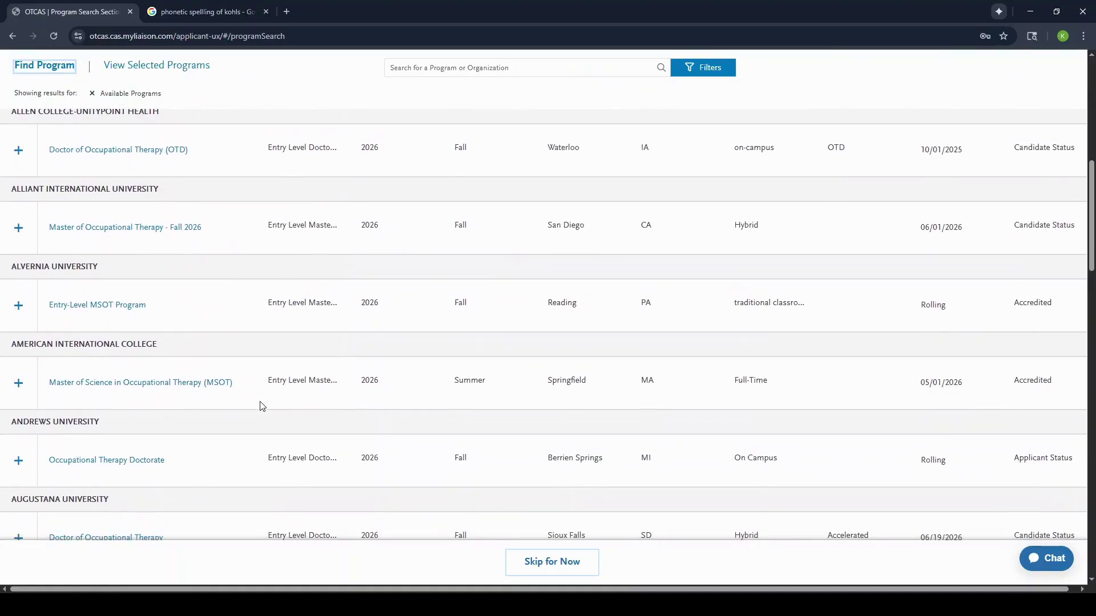
scroll(262, 406, "down", 2)
scroll(262, 404, "down", 2)
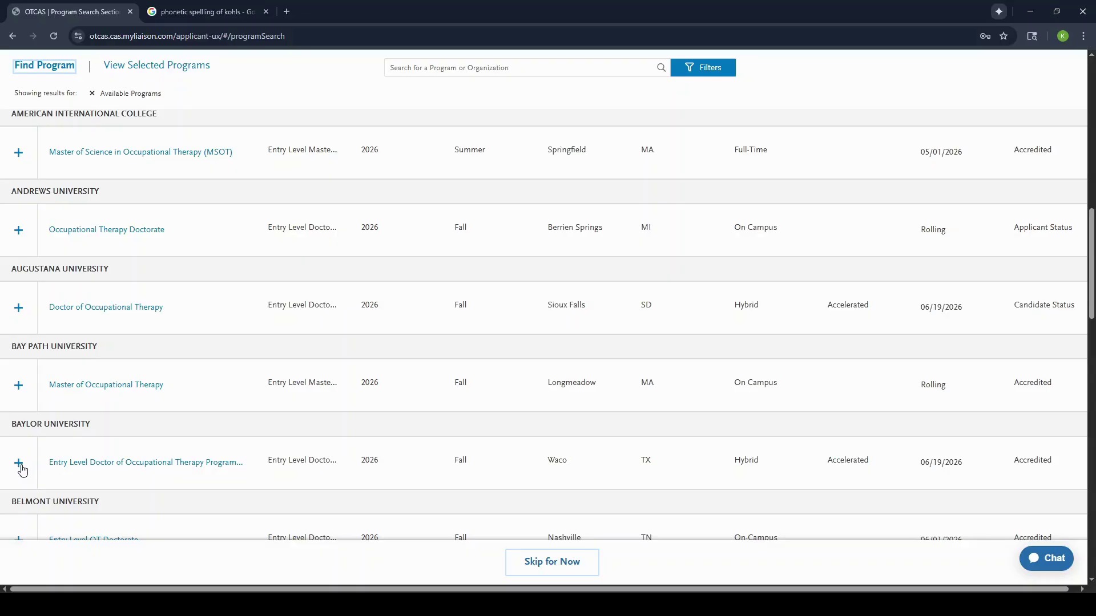
left_click(21, 469)
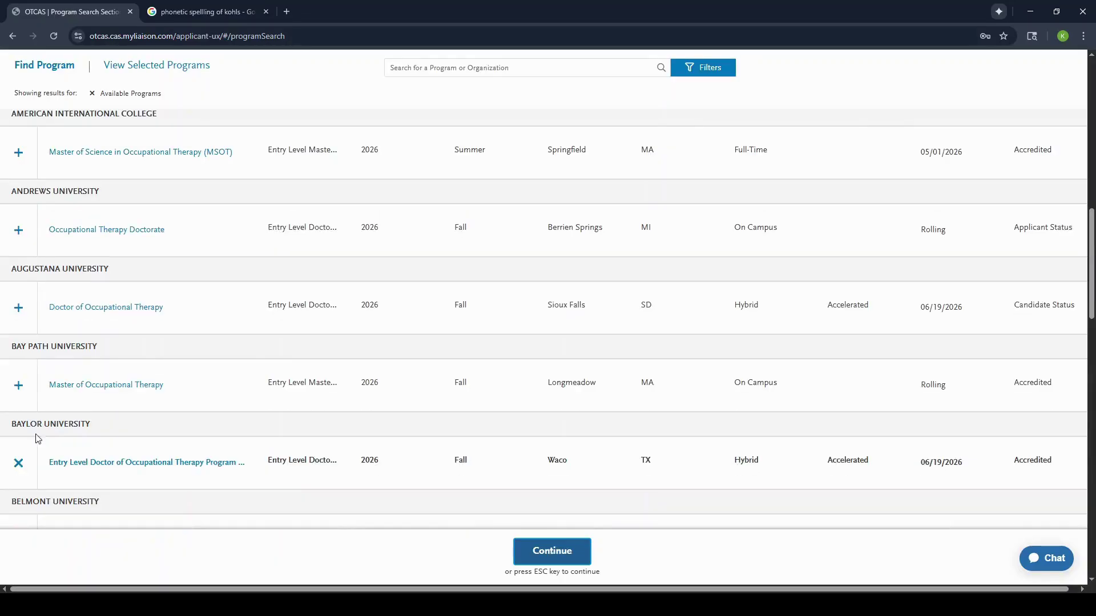
left_click(560, 546)
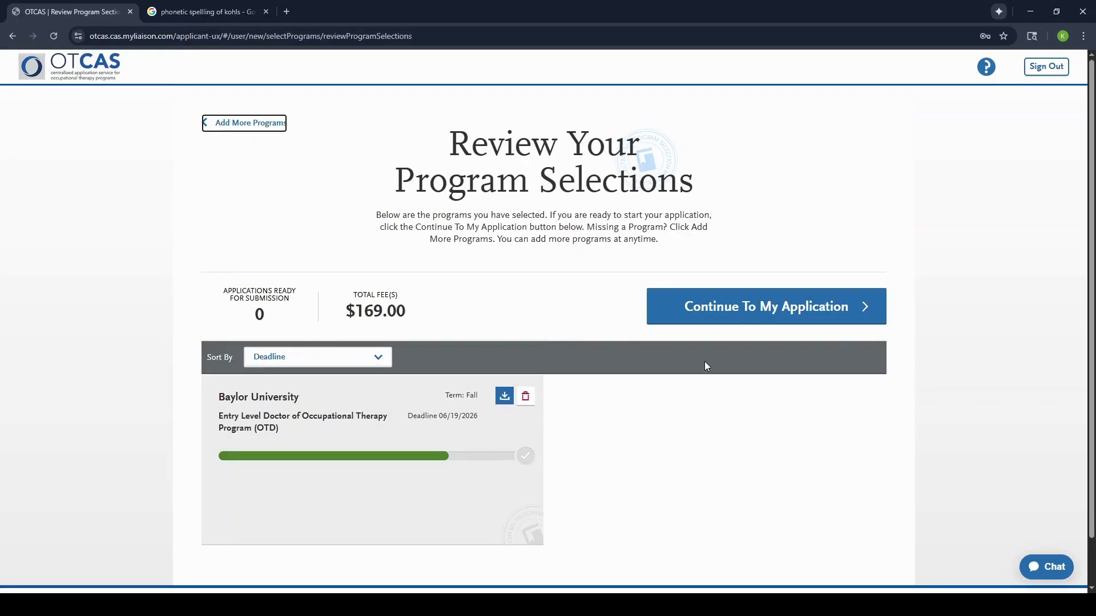
left_click(743, 306)
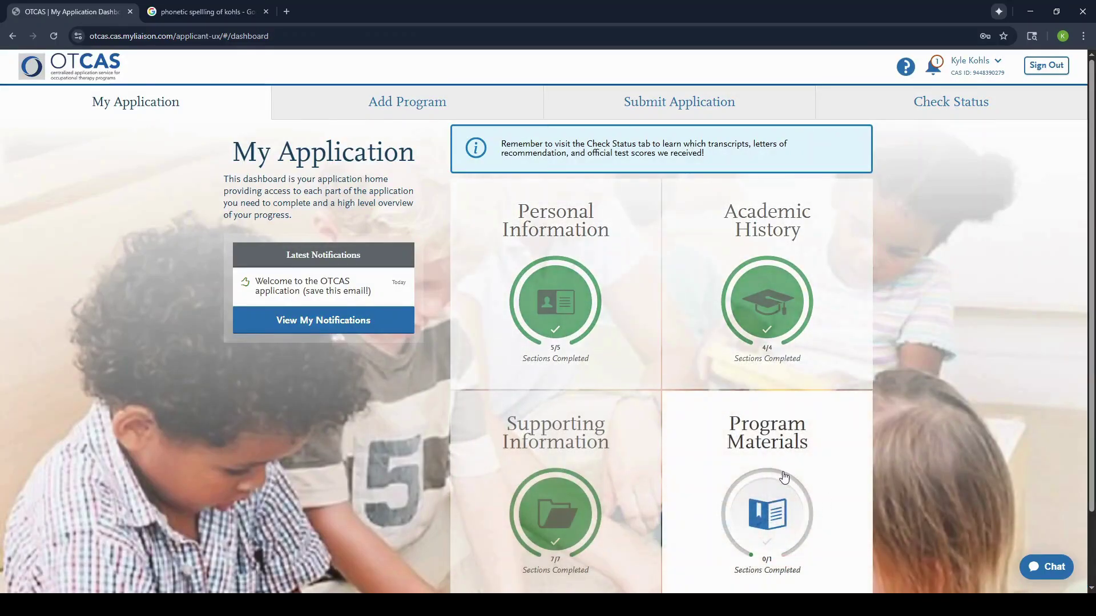
Step: Open the Baylor OTD program materials and review its Home tab and 06/19/2026 deadline
scroll(799, 476, "down", 1)
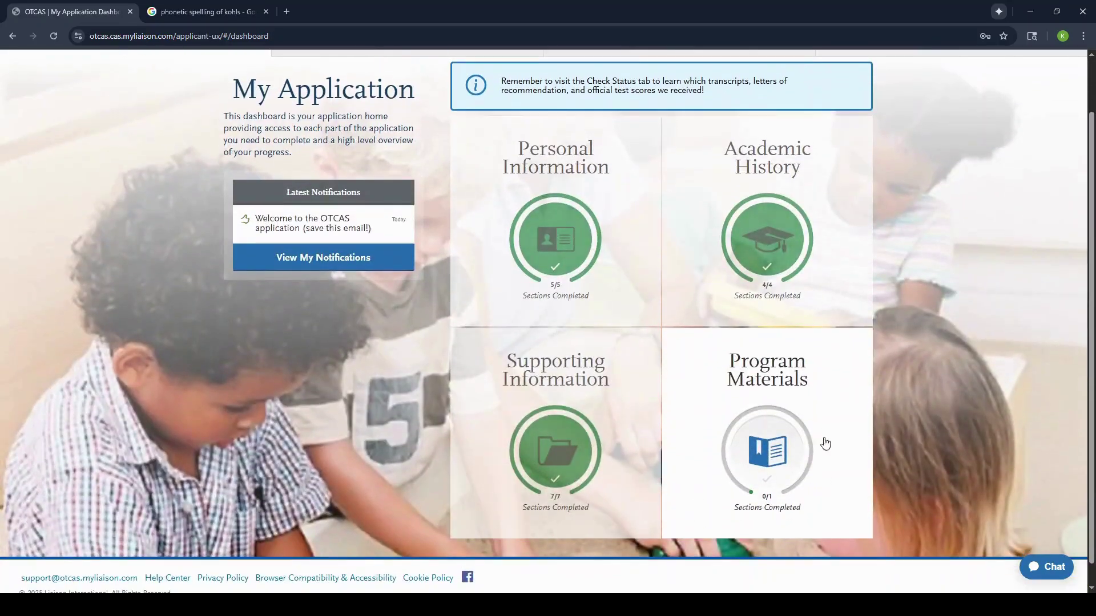
left_click(768, 441)
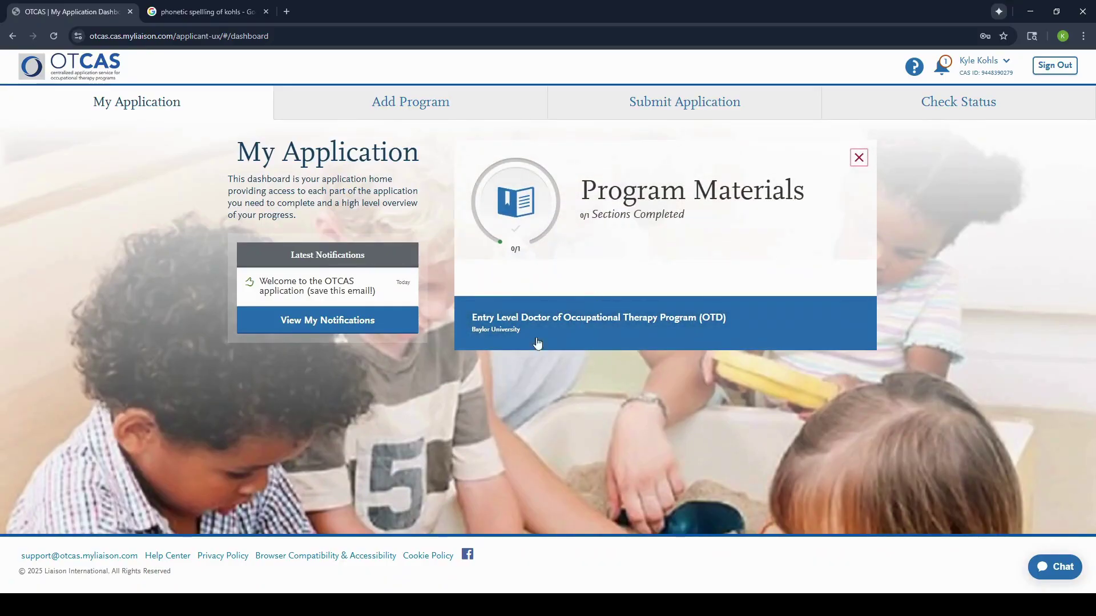
left_click(569, 326)
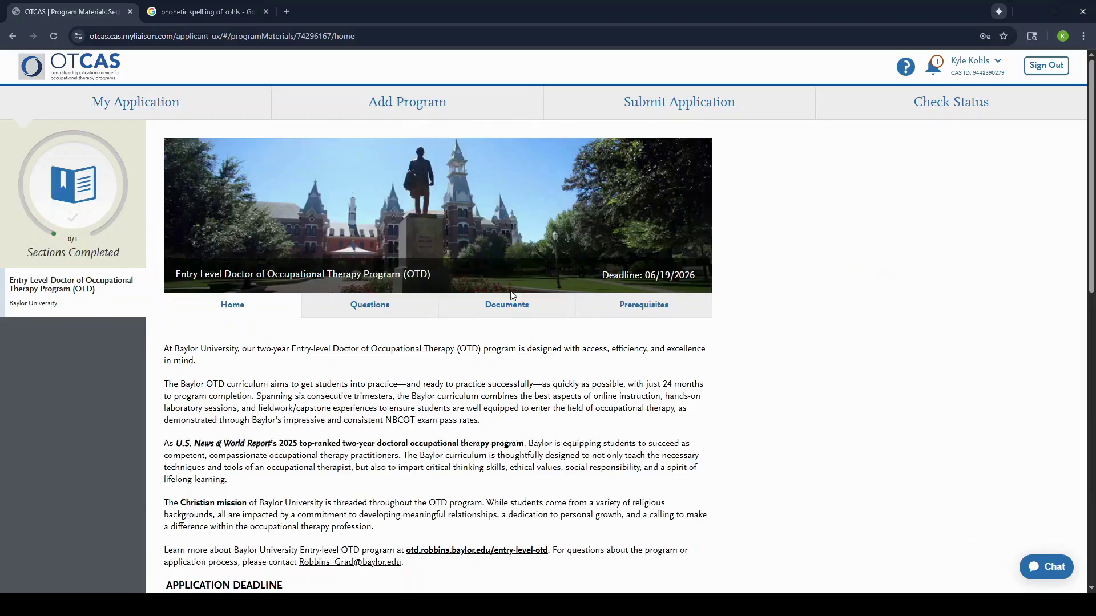
scroll(314, 386, "down", 2)
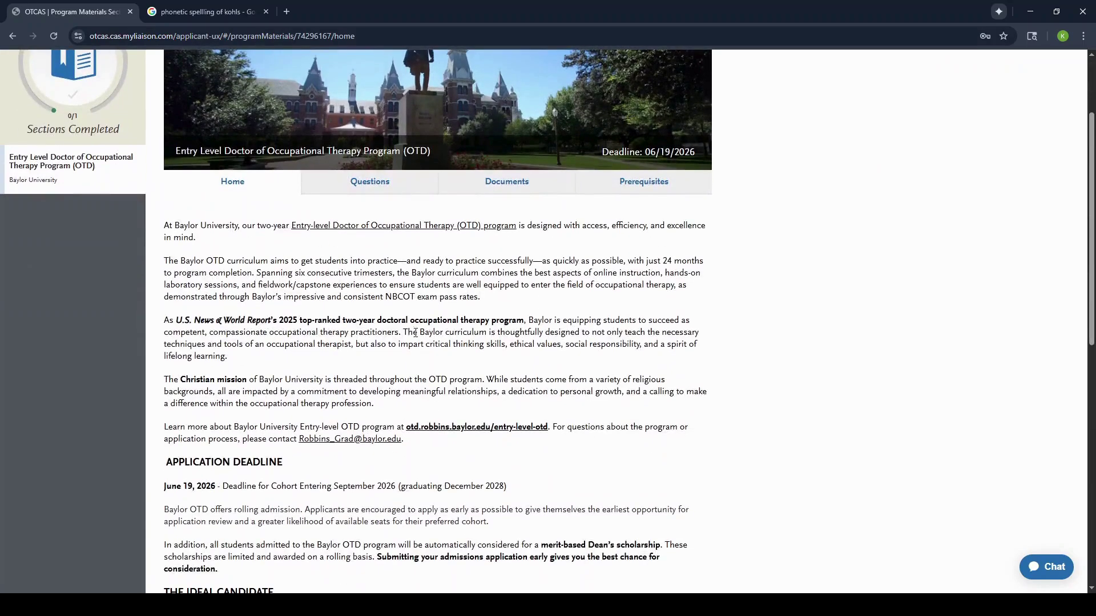
scroll(383, 296, "down", 2)
scroll(383, 297, "down", 1)
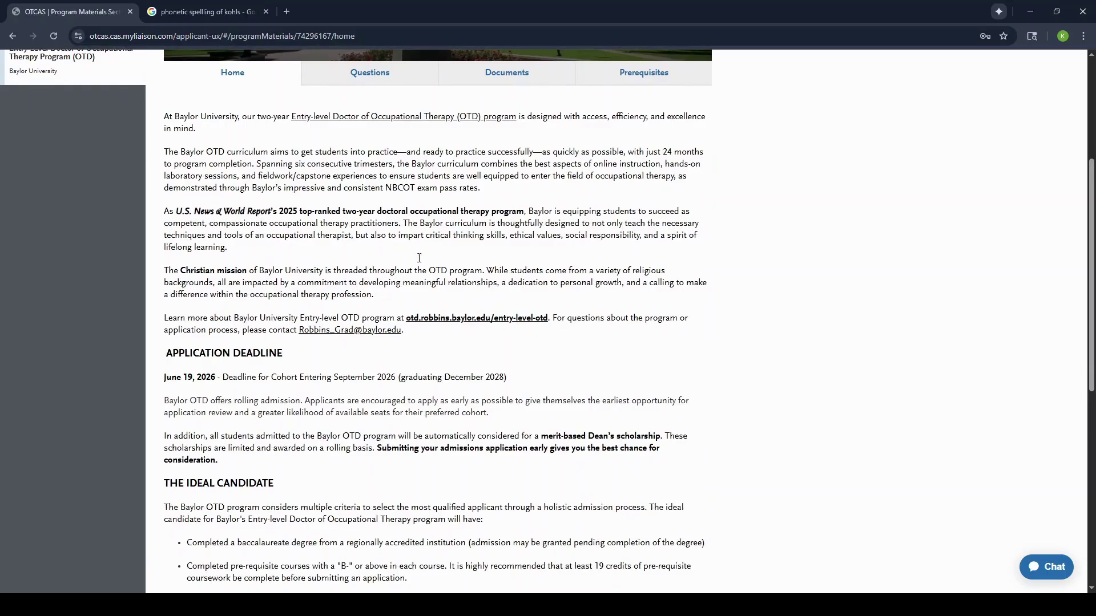
scroll(400, 379, "down", 2)
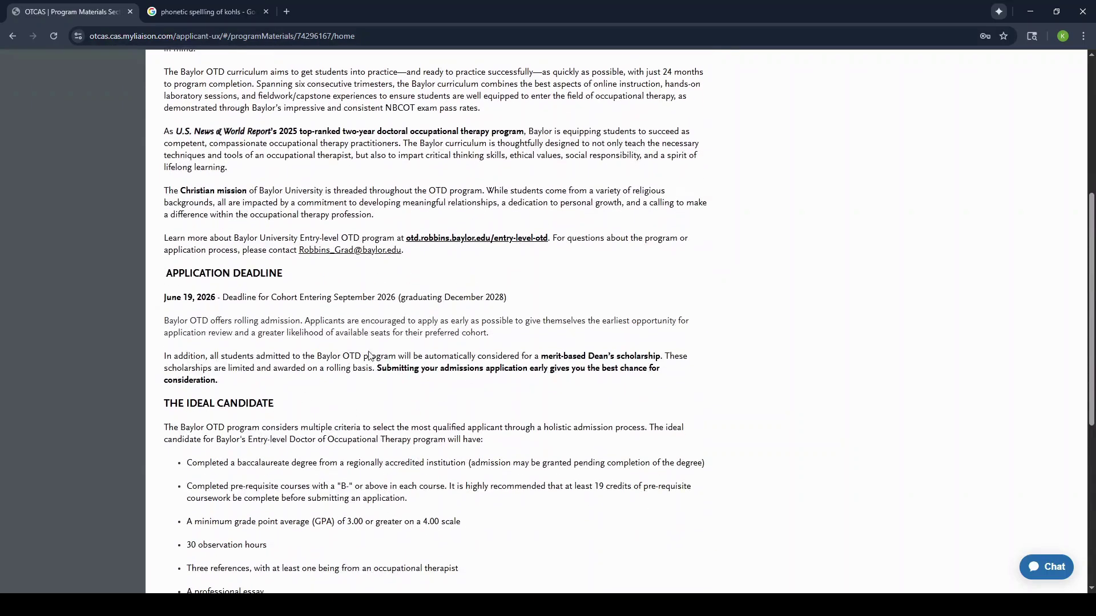
scroll(425, 412, "down", 3)
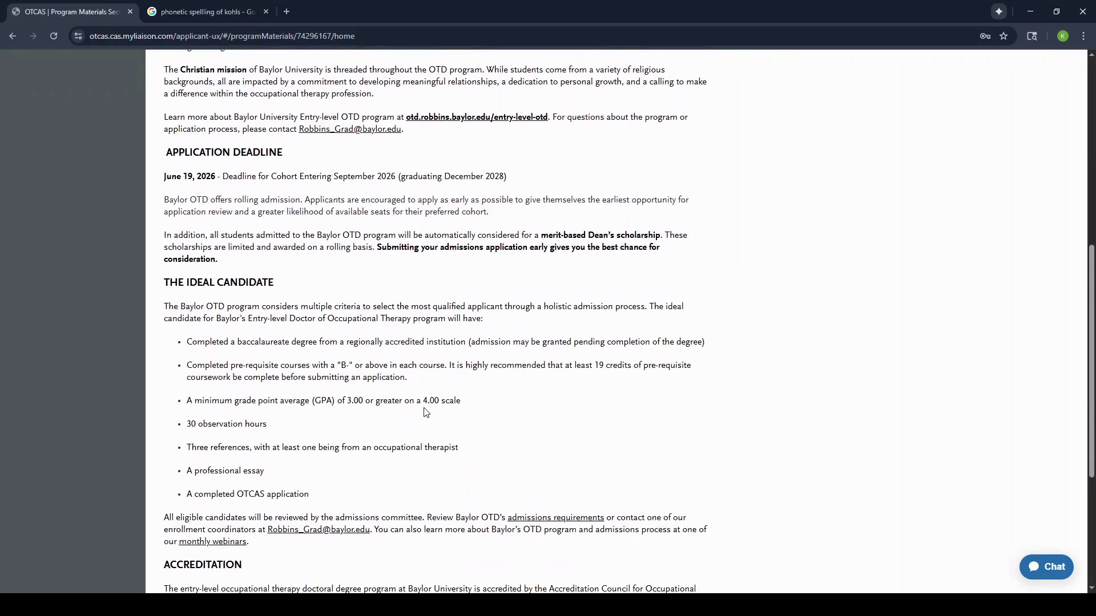
scroll(425, 412, "down", 5)
Step: Review and save the Baylor OTD program question answers, then view its Documents requirements
scroll(399, 365, "up", 15)
left_click(376, 308)
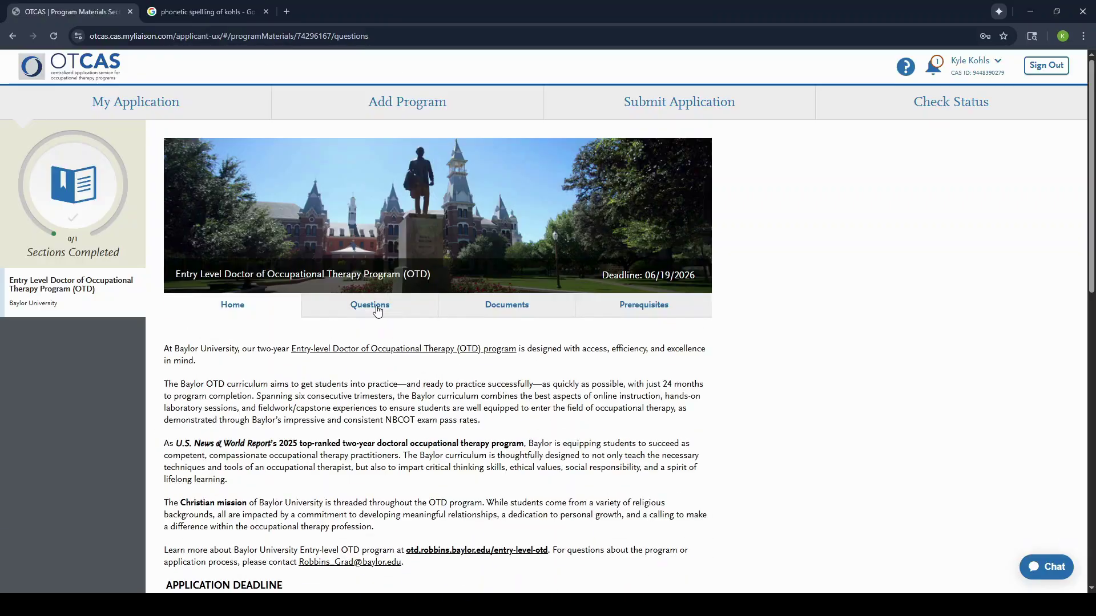
scroll(472, 433, "down", 5)
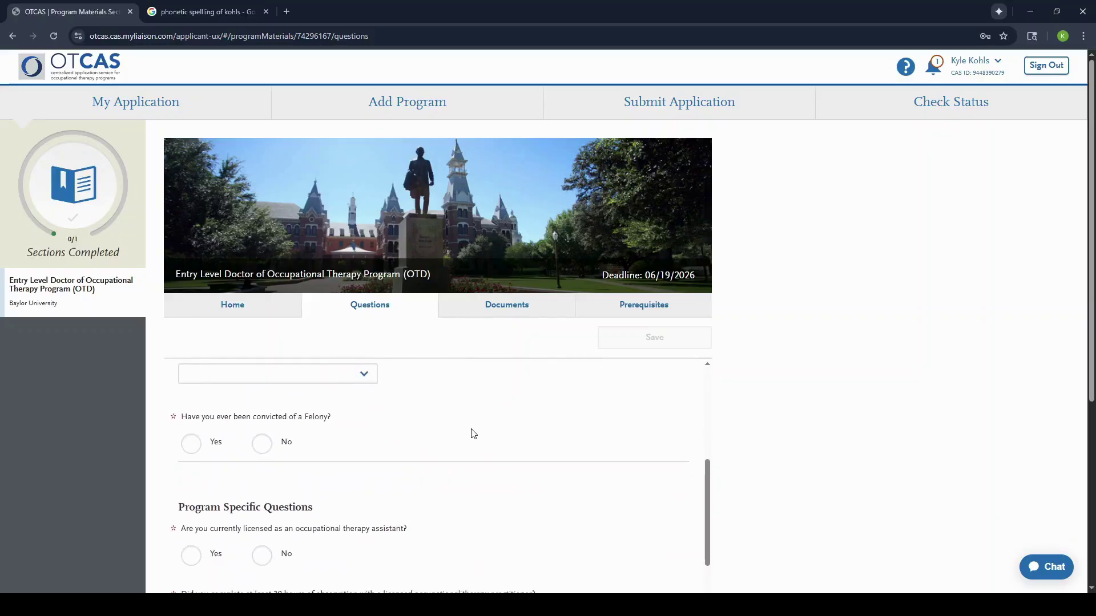
scroll(472, 434, "down", 10)
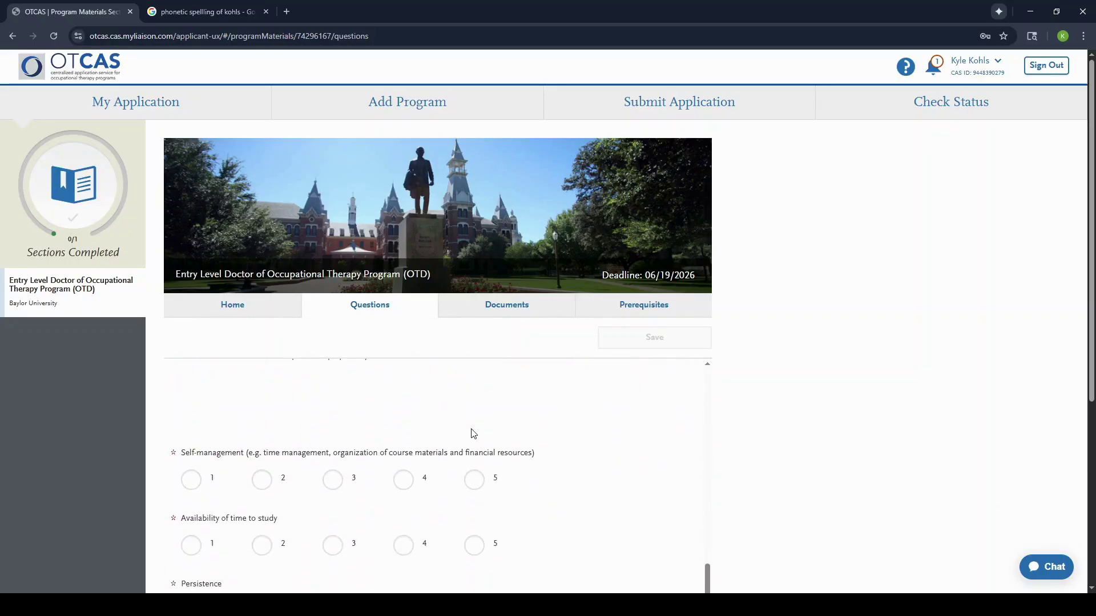
scroll(473, 433, "down", 10)
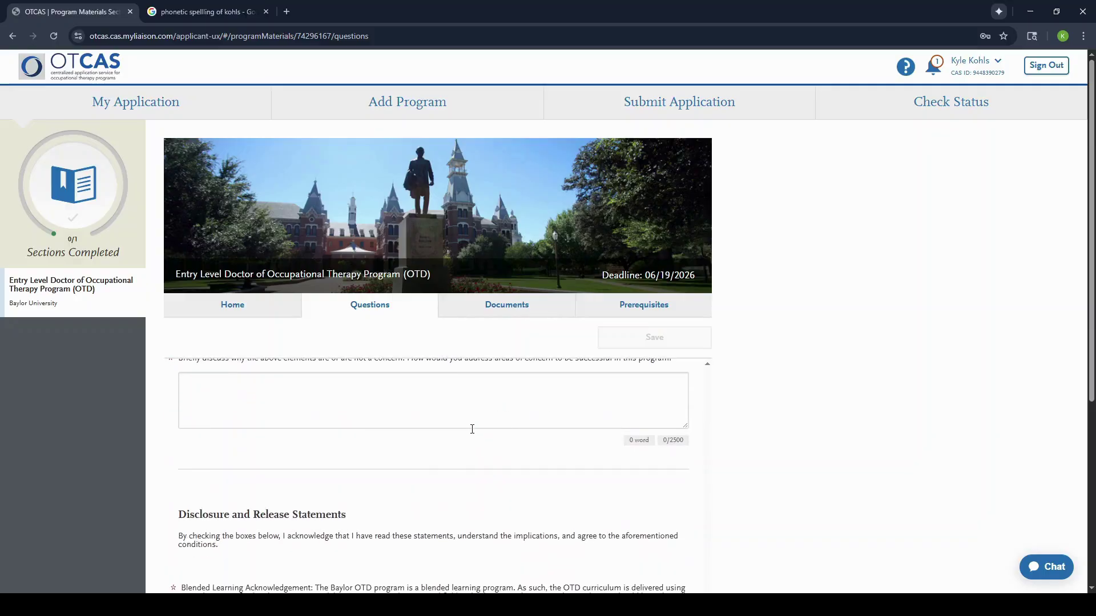
scroll(472, 429, "down", 4)
scroll(472, 434, "up", 8)
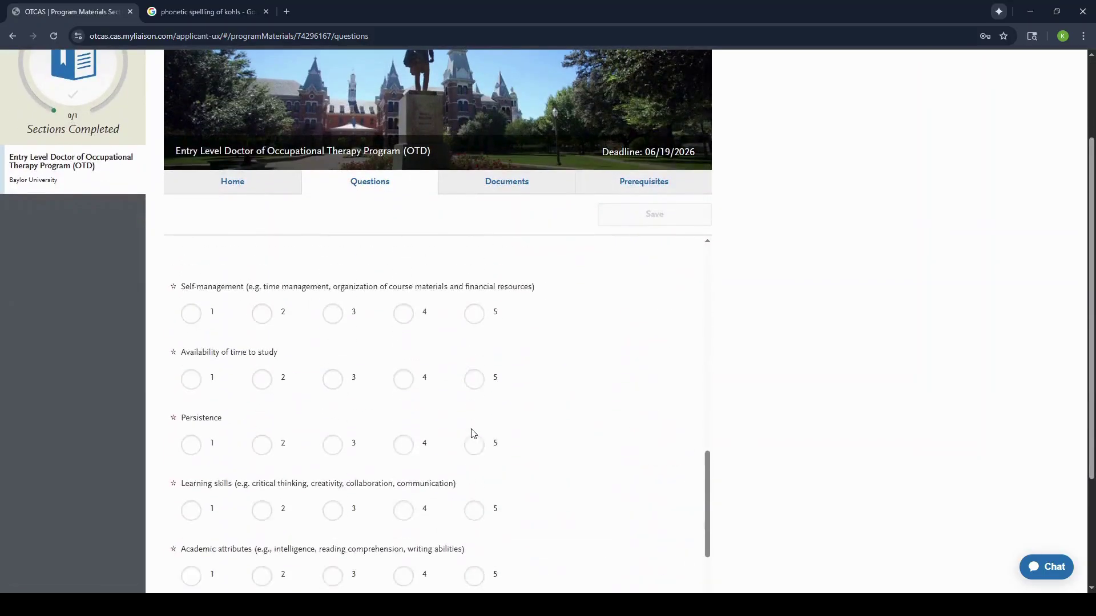
scroll(471, 433, "up", 10)
scroll(651, 354, "up", 2)
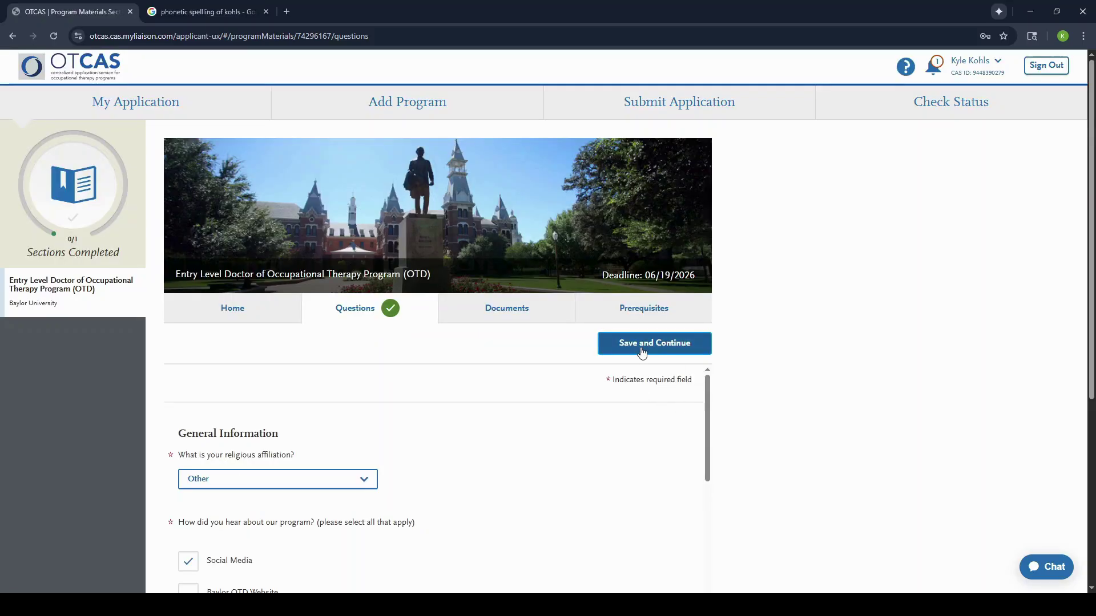
left_click(641, 347)
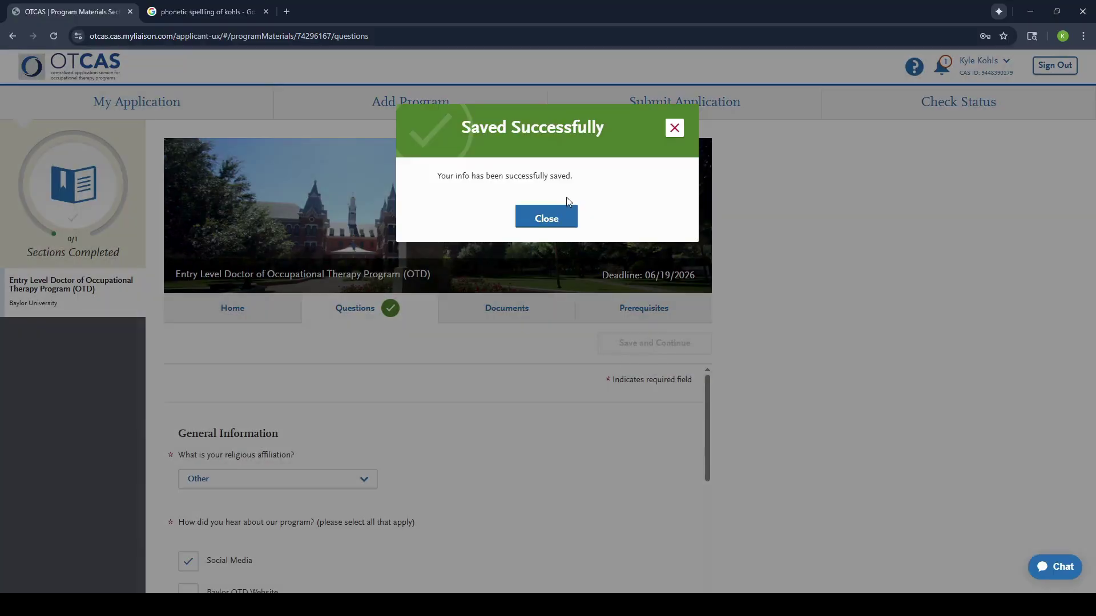
left_click(560, 214)
left_click(501, 309)
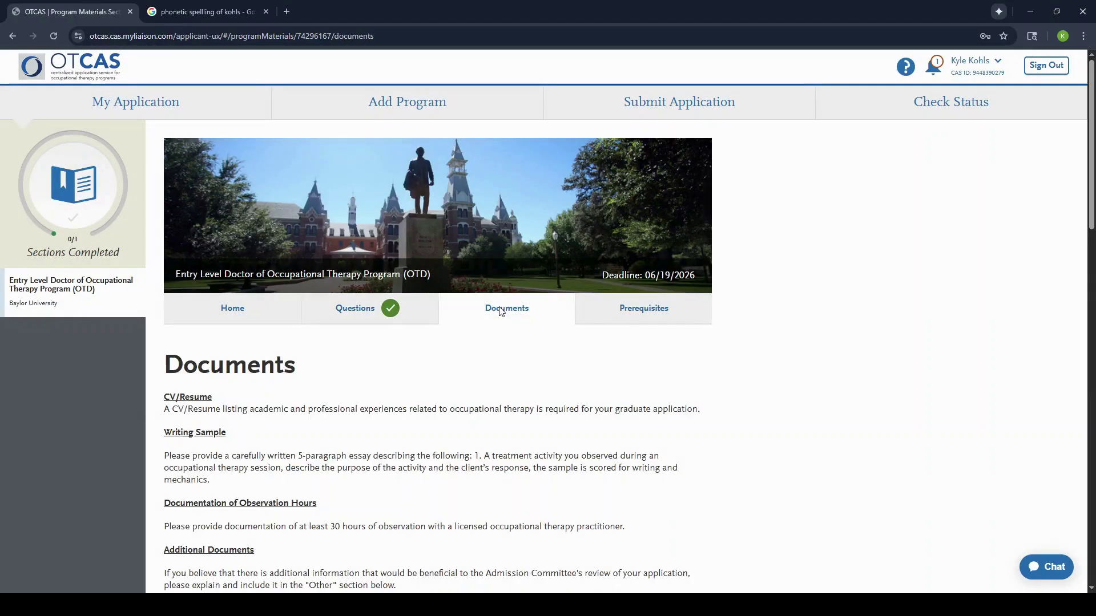
Step: Complete the Baylor Documents section and open Prerequisites listing Human Anatomy and Physiology I and II
scroll(408, 440, "down", 2)
scroll(409, 442, "down", 2)
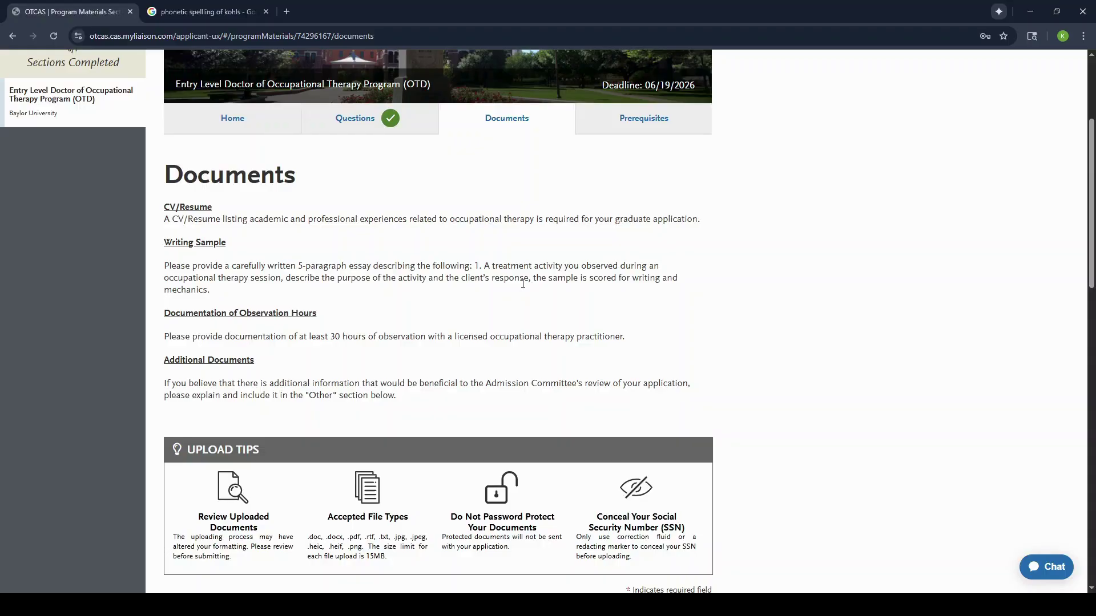
scroll(522, 284, "down", 7)
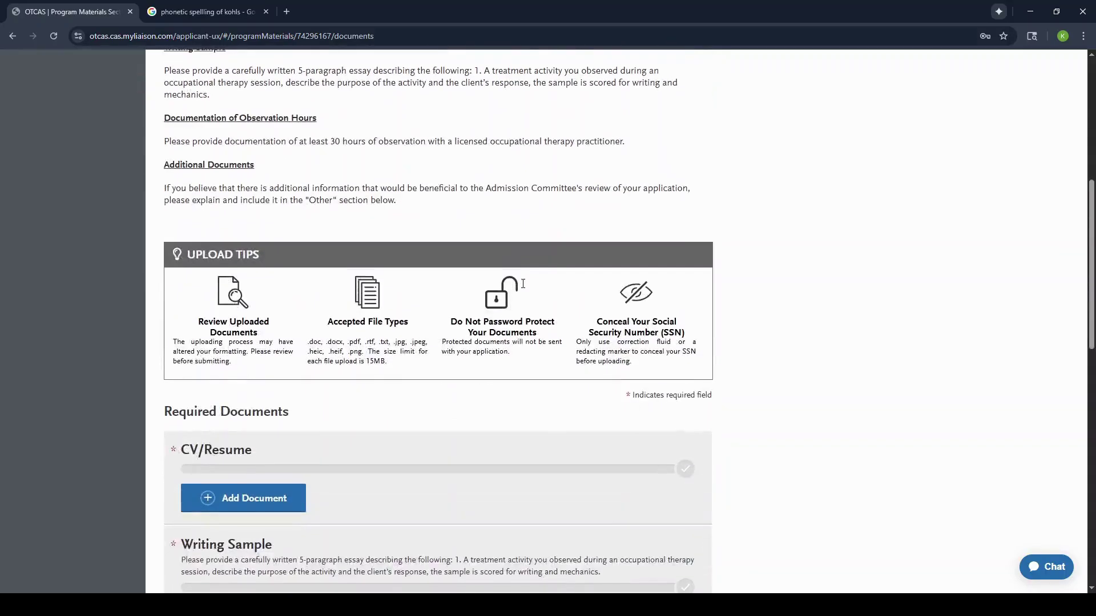
left_click(232, 330)
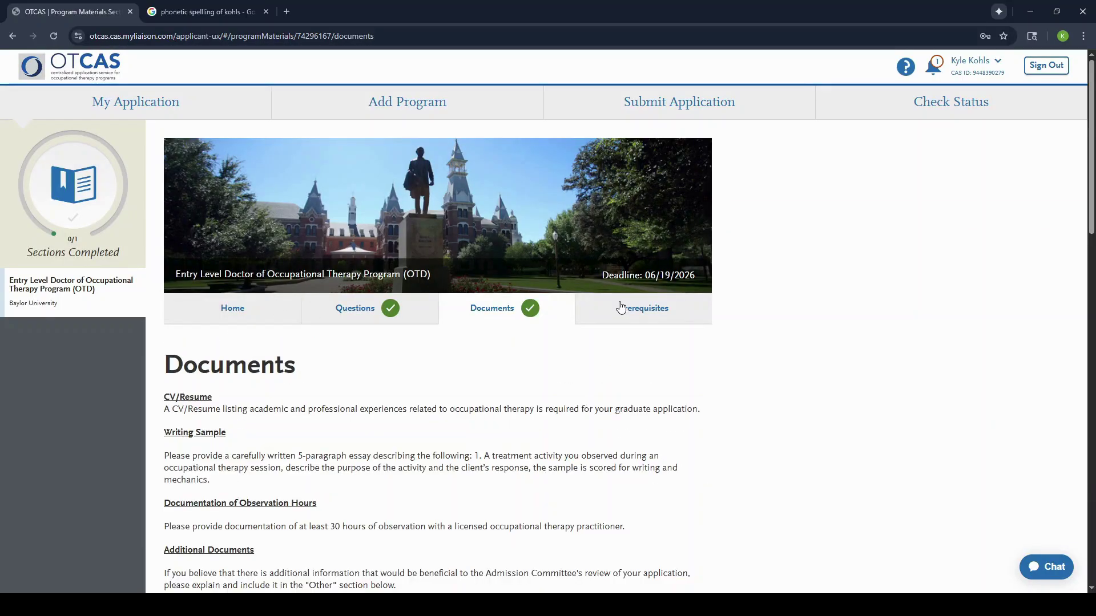
left_click(621, 309)
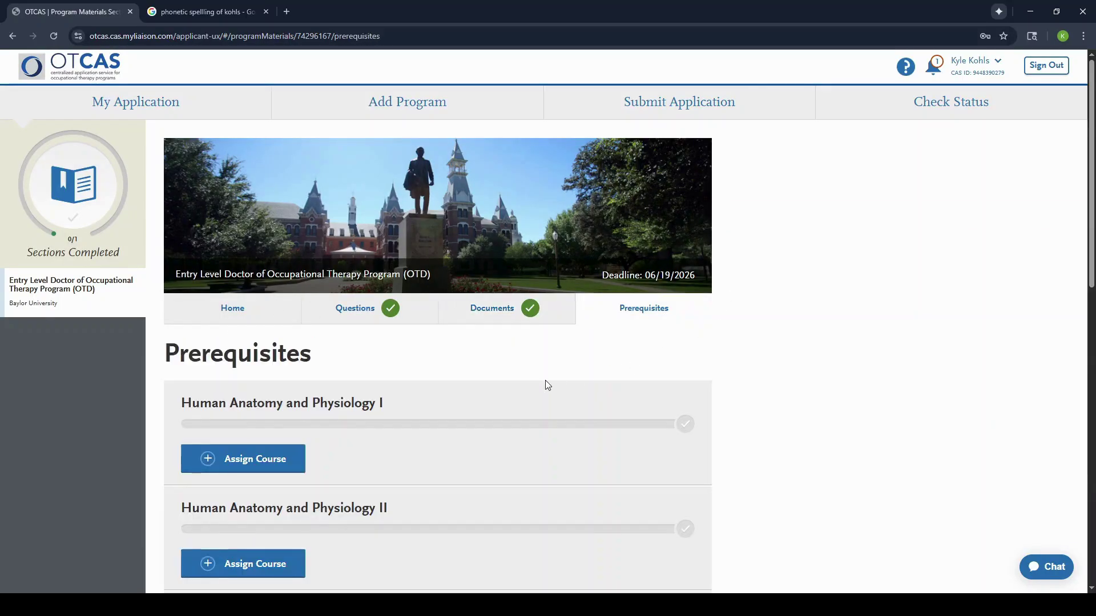
Step: Match BIO 101 to Human Anatomy and Physiology I and save
scroll(546, 380, "down", 1)
scroll(546, 381, "down", 2)
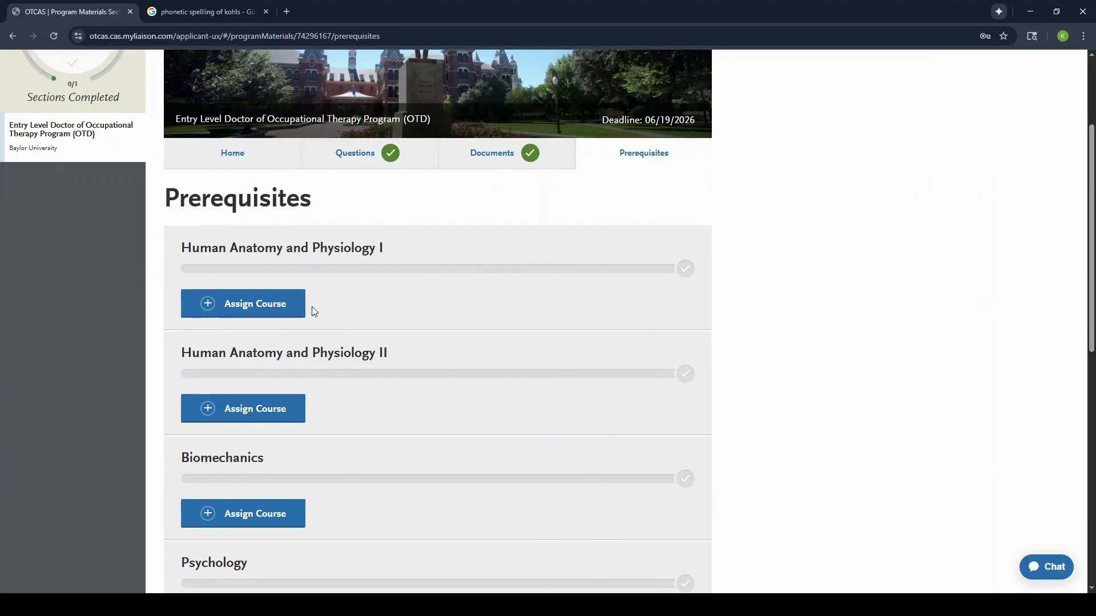
scroll(221, 319, "down", 10)
scroll(221, 319, "up", 10)
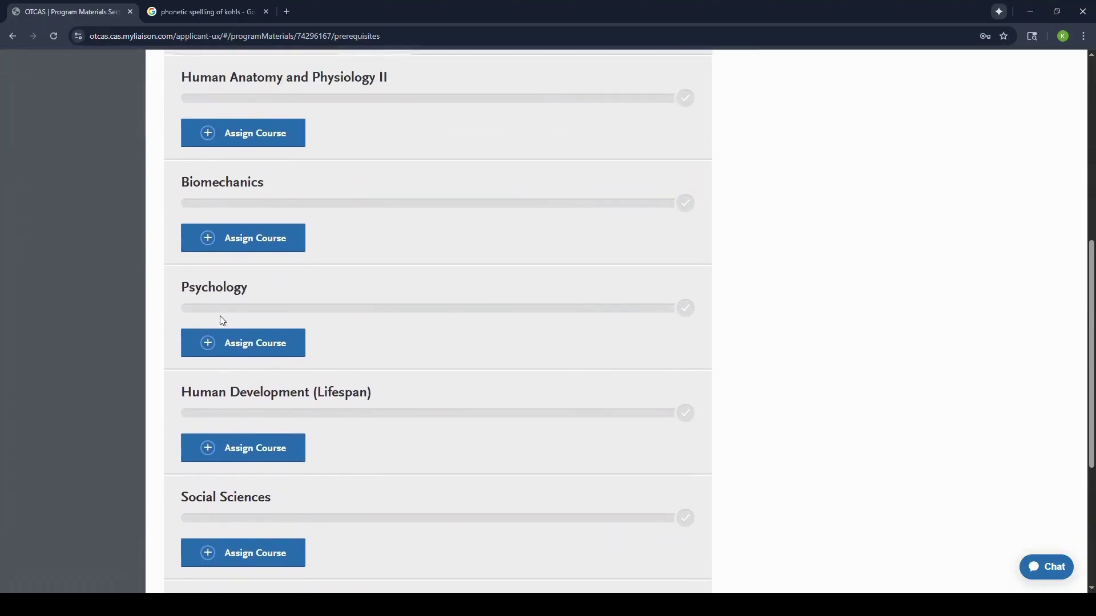
left_click(255, 304)
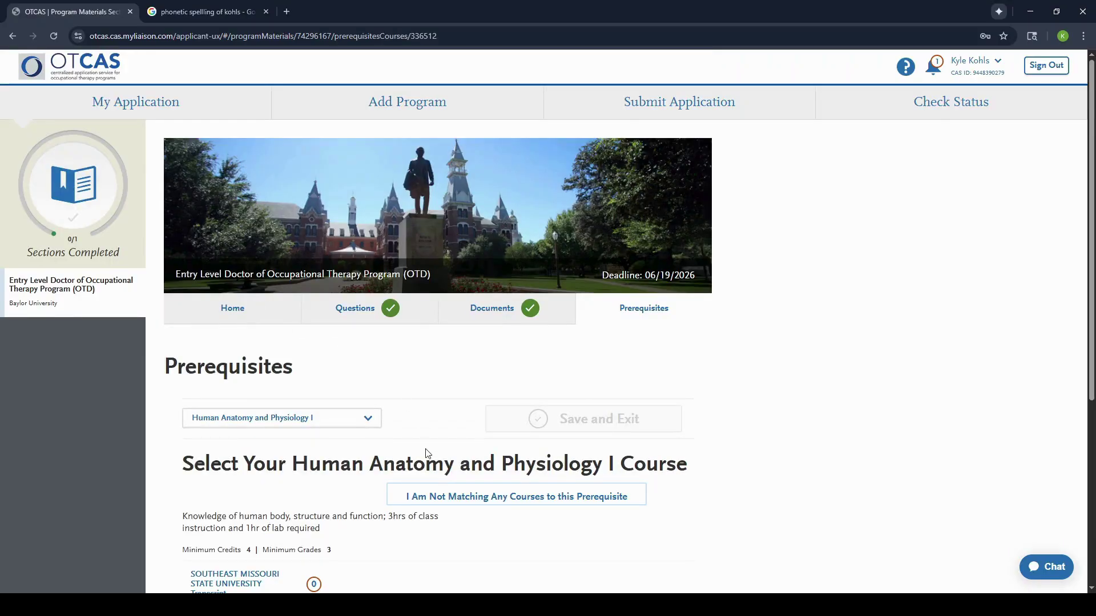
scroll(446, 467, "down", 2)
scroll(478, 400, "down", 2)
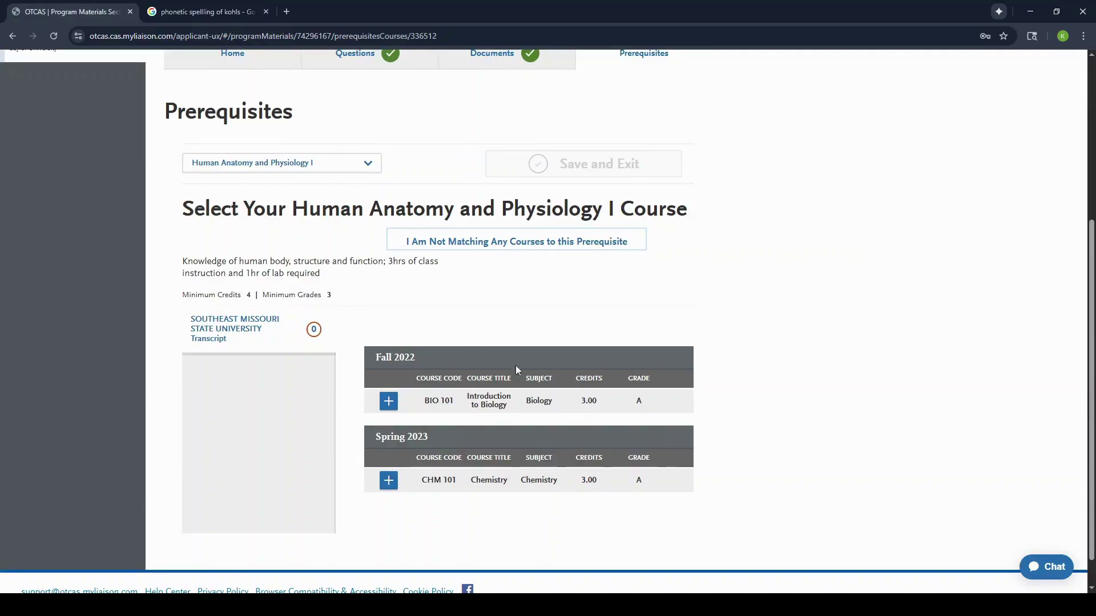
left_click(389, 402)
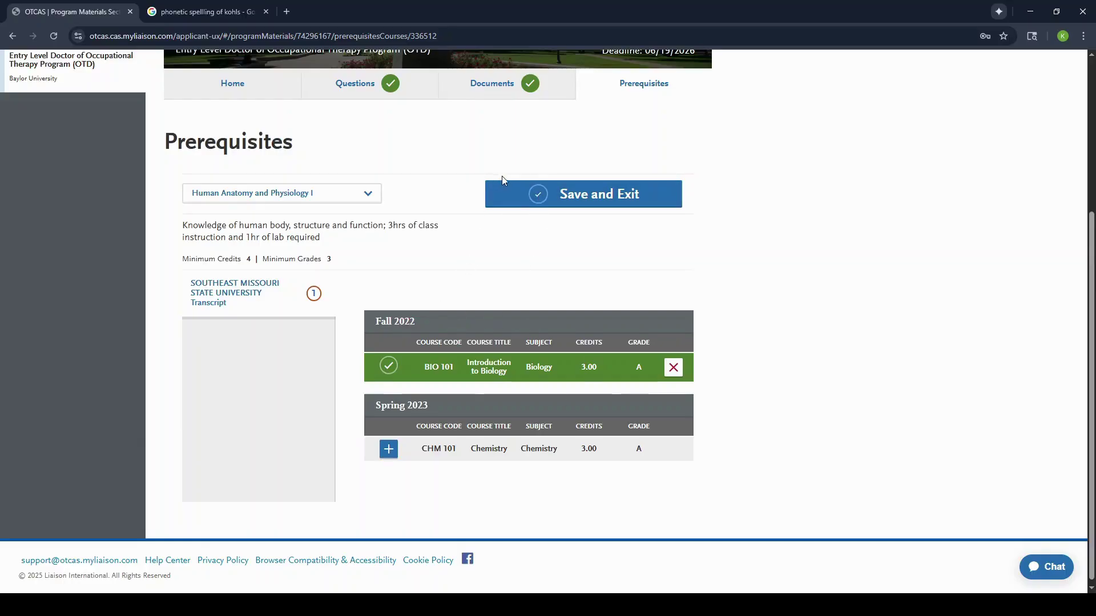
left_click(539, 194)
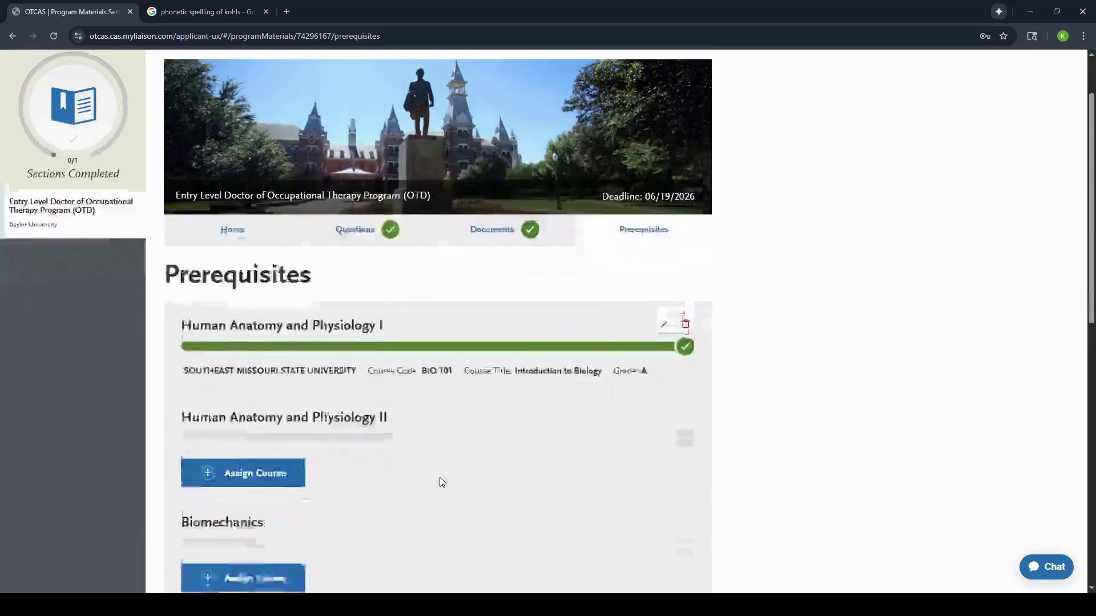
Step: Match CHM 101 to Human Anatomy and Physiology II and save
left_click(290, 460)
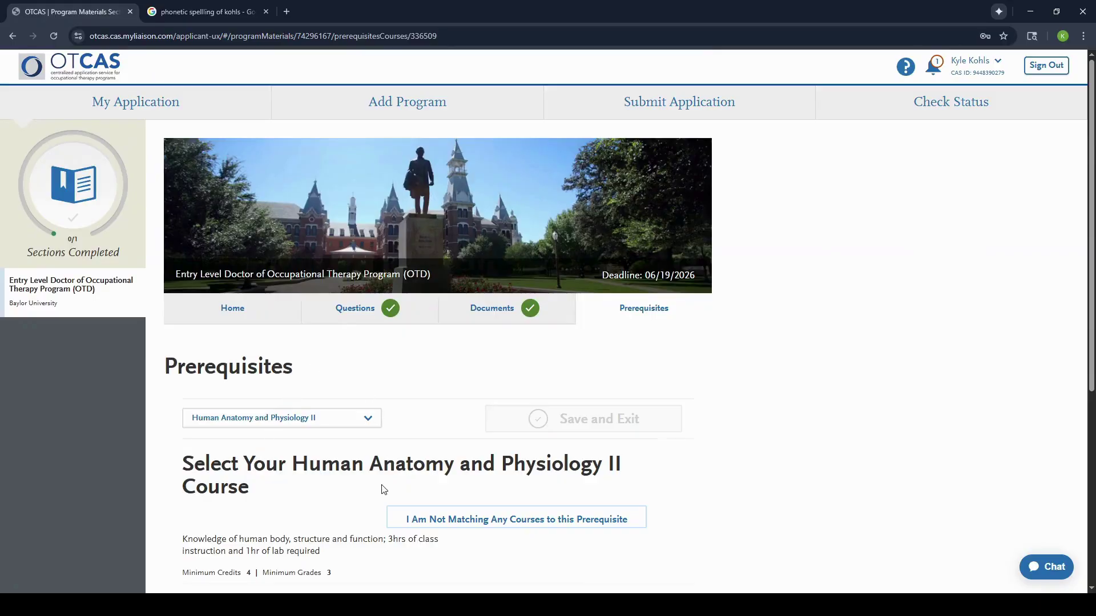
scroll(384, 490, "down", 5)
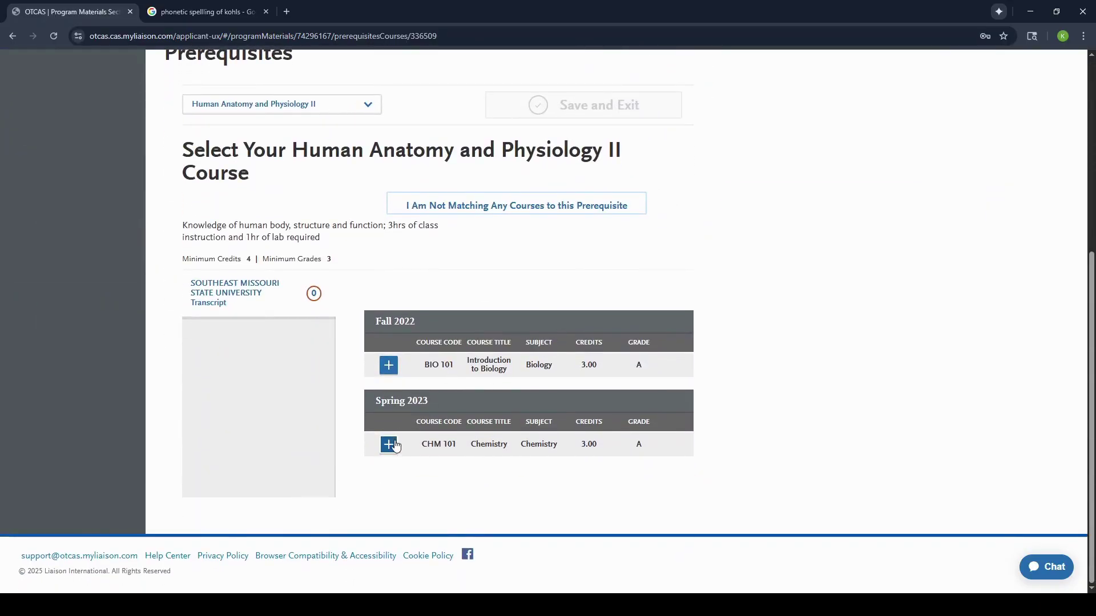
left_click(389, 444)
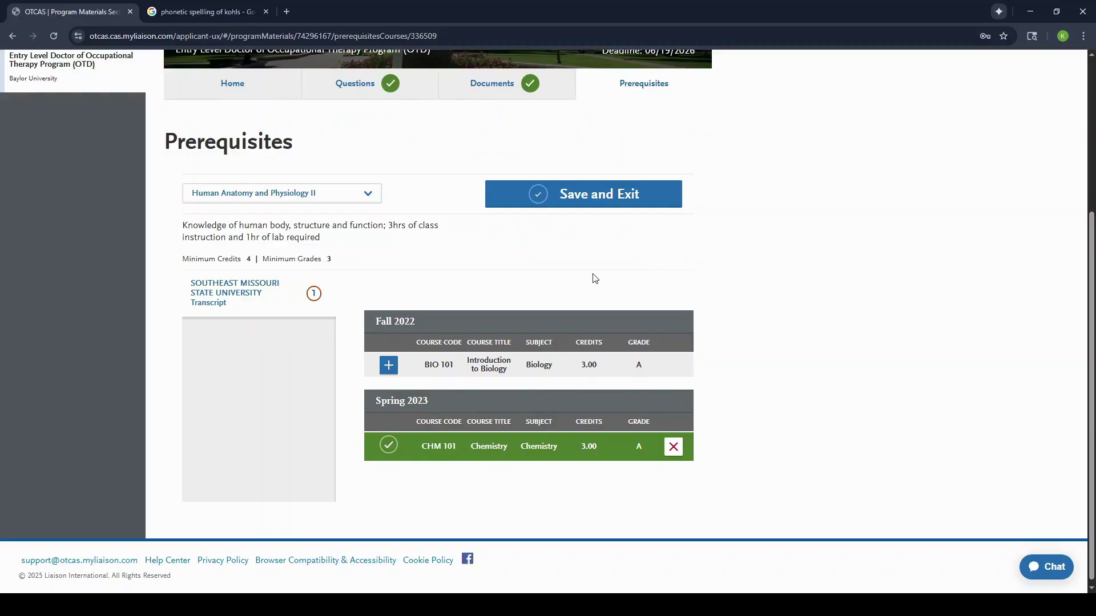
left_click(587, 194)
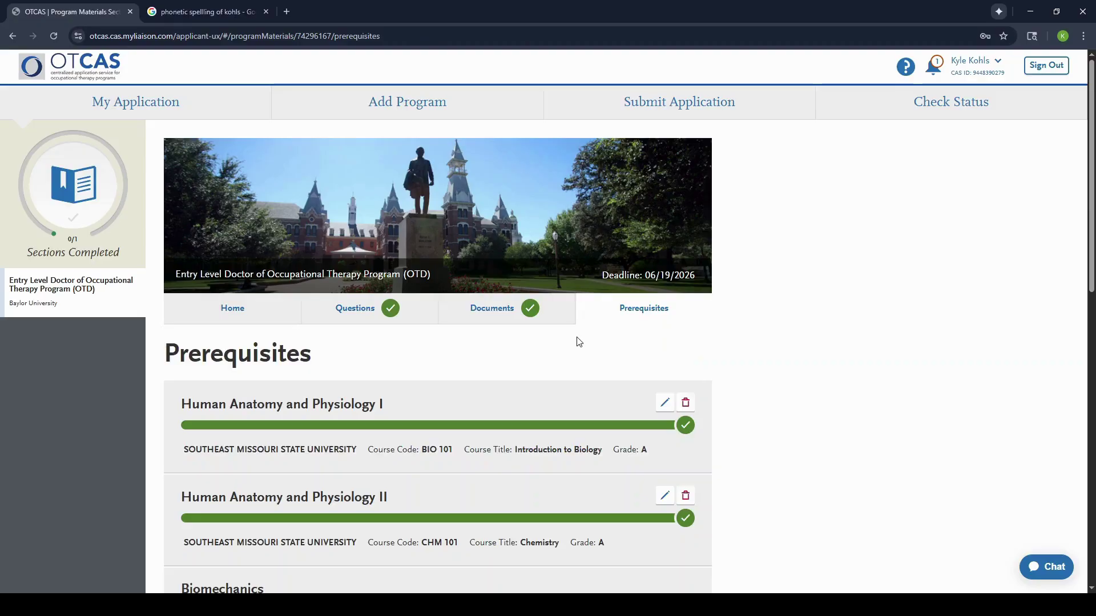
Step: Review the completed prerequisites and return to My Application, now showing Program Materials 1/1
scroll(578, 340, "down", 10)
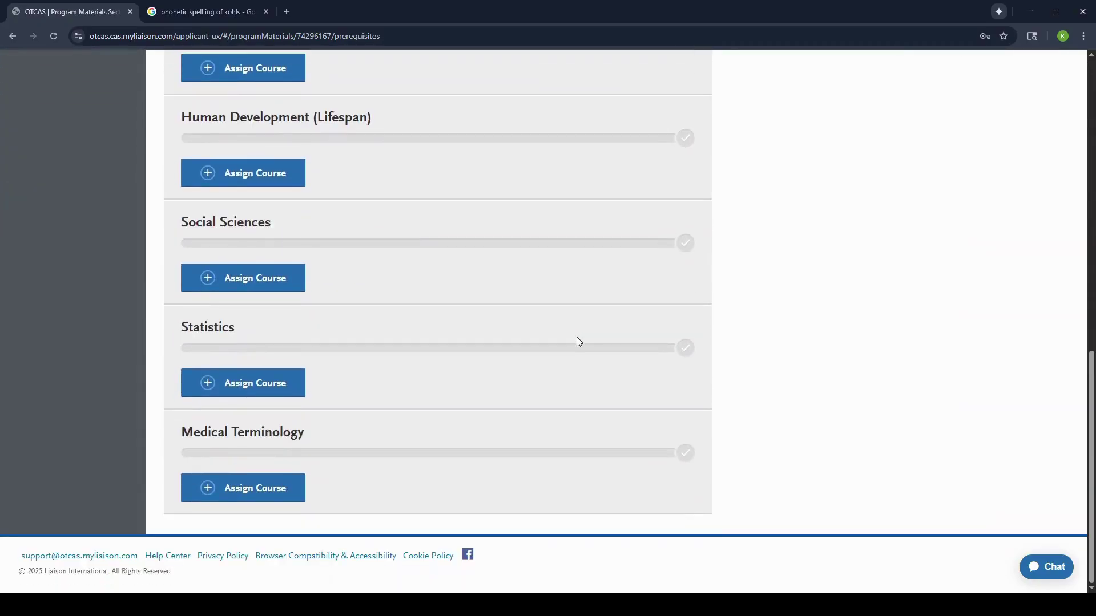
scroll(440, 266, "up", 4)
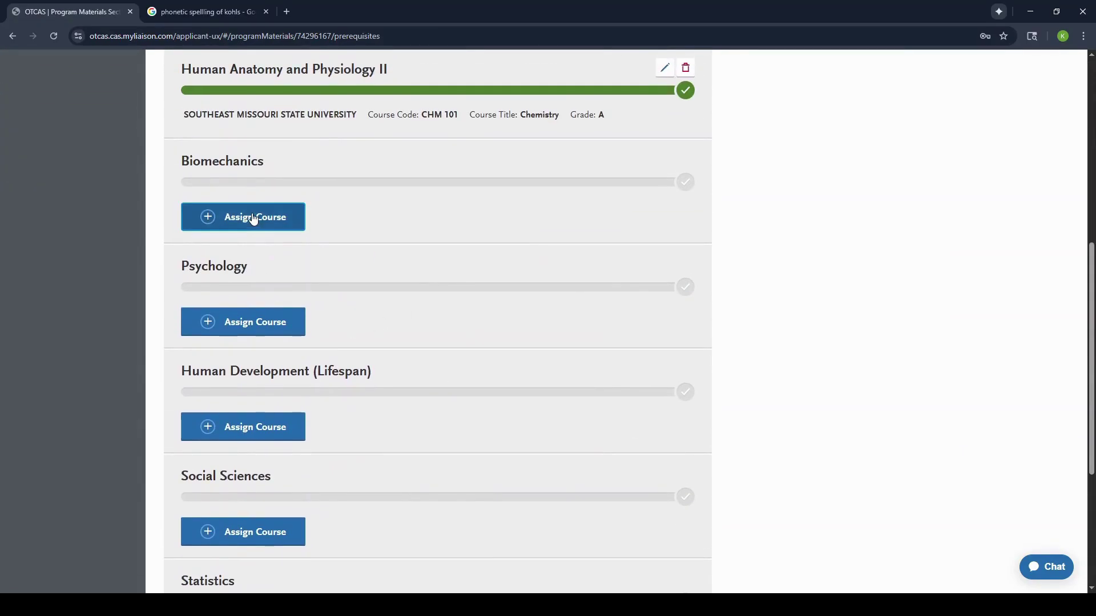
scroll(491, 296, "up", 2)
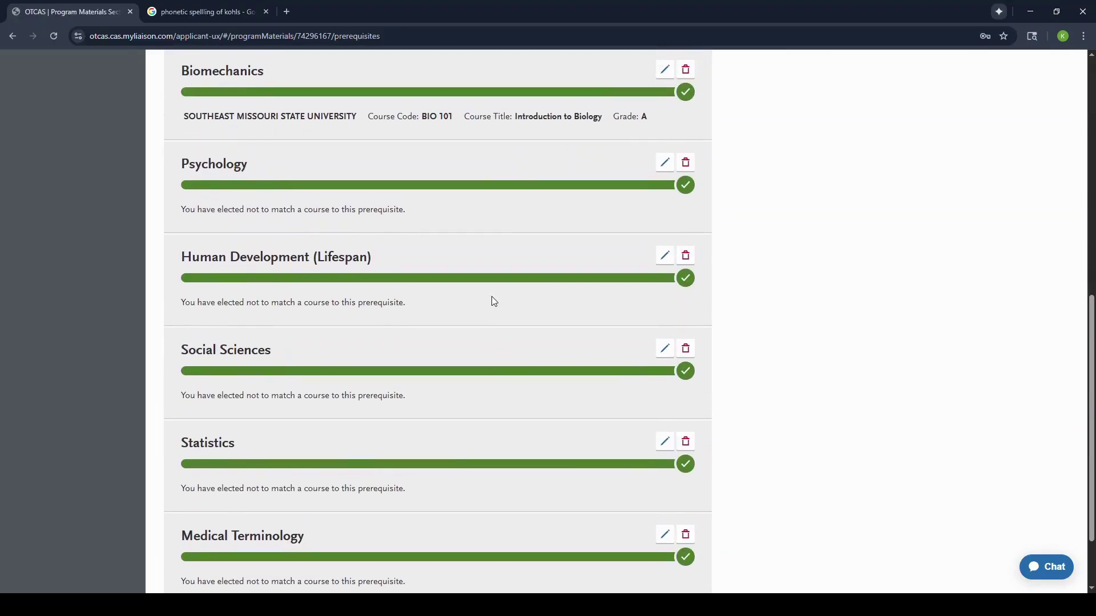
scroll(492, 296, "down", 3)
scroll(492, 296, "up", 11)
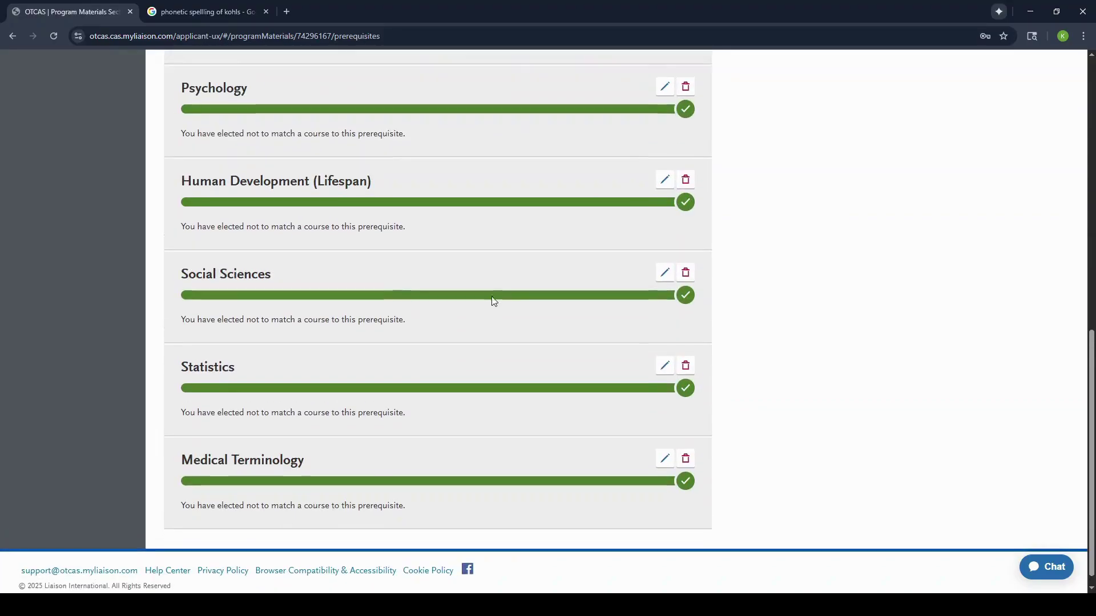
left_click(182, 112)
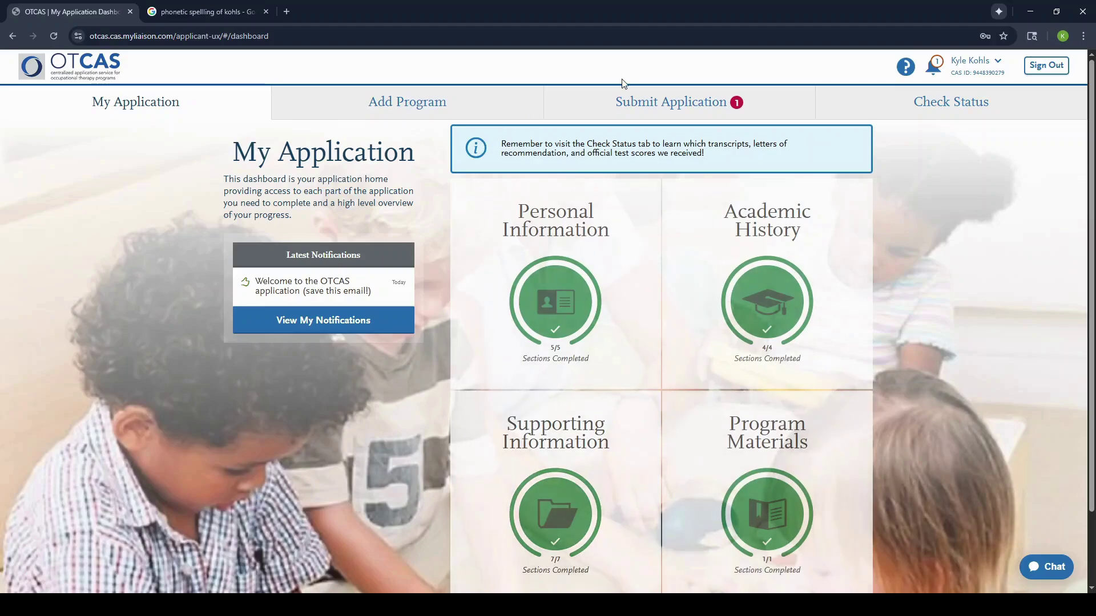
Step: Submit the Baylor OTD application and continue to payment details for the $169.00 fee
left_click(615, 109)
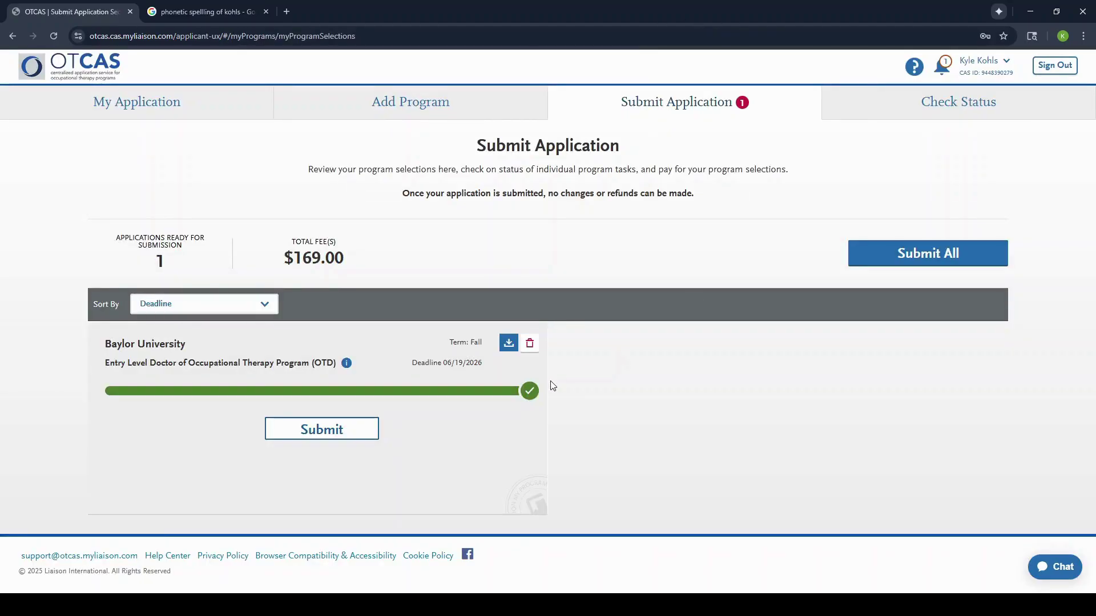
left_click(340, 430)
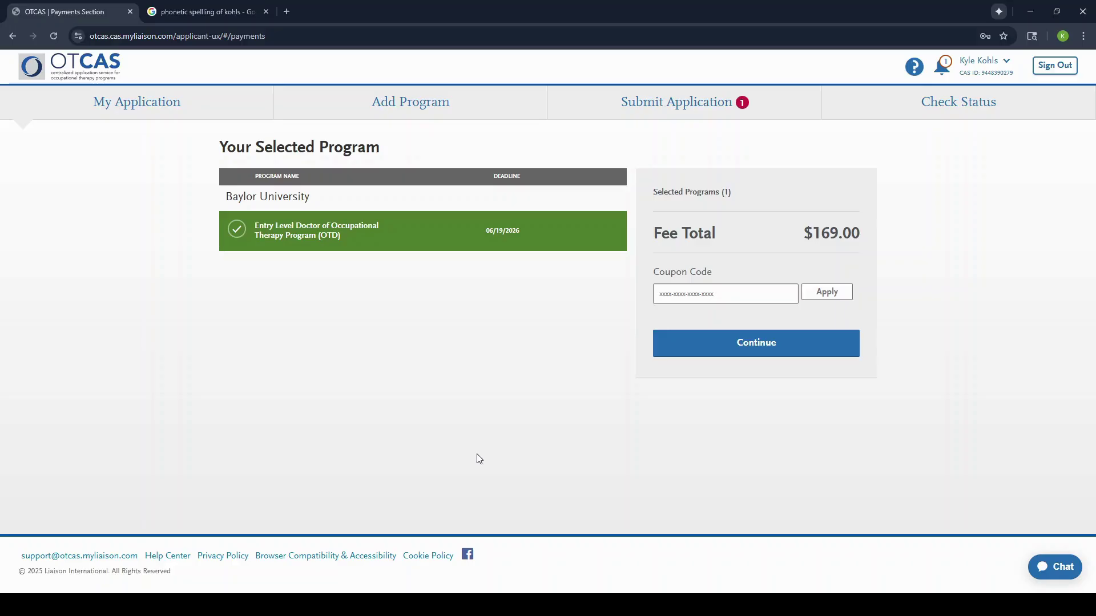
left_click(661, 349)
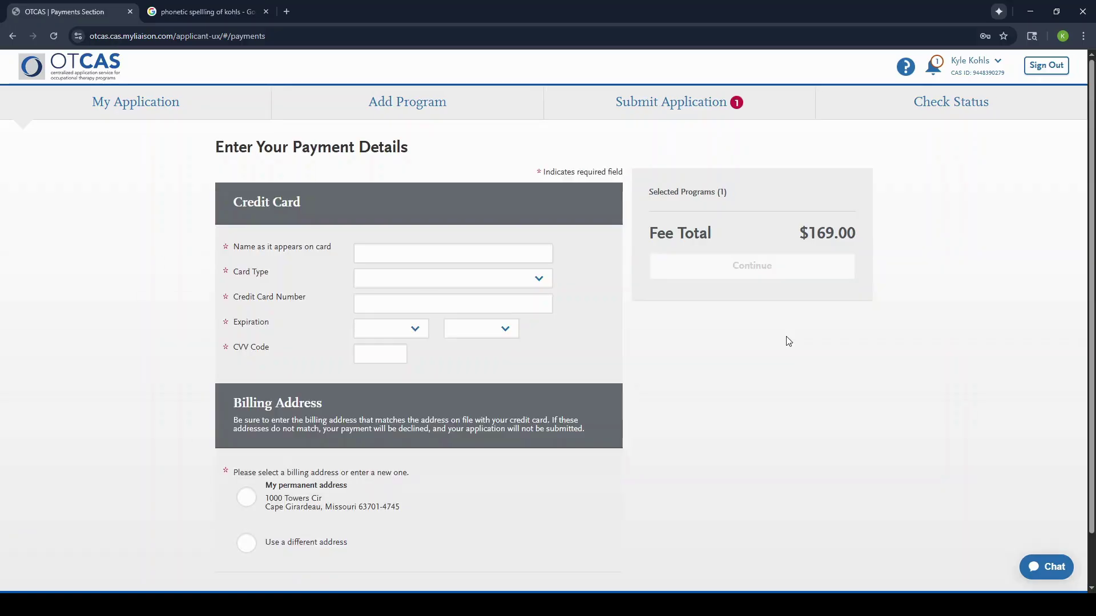
scroll(477, 450, "down", 2)
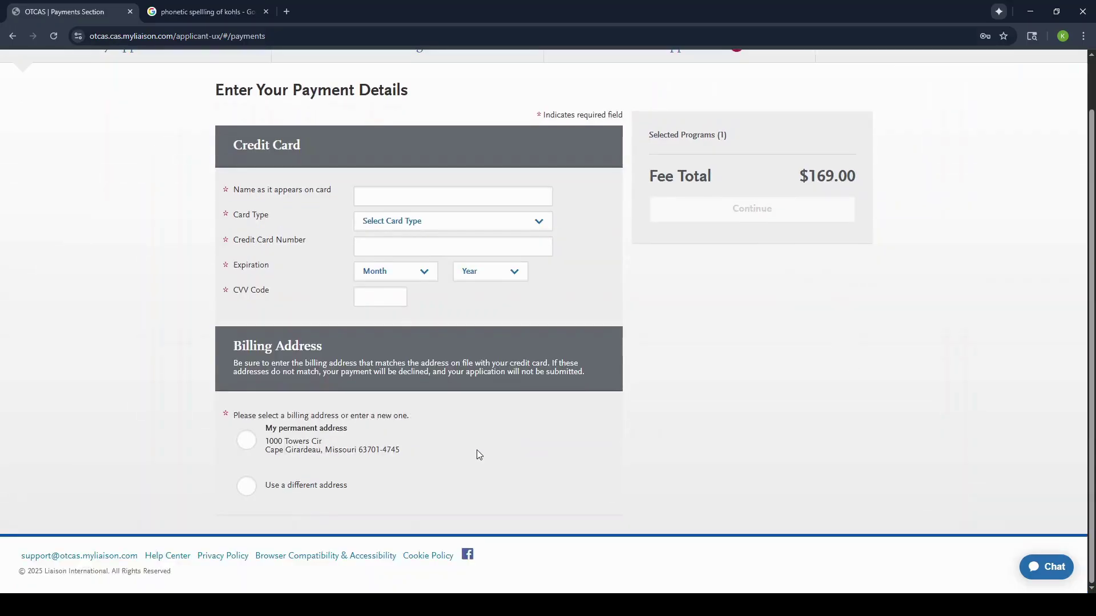
scroll(478, 451, "up", 2)
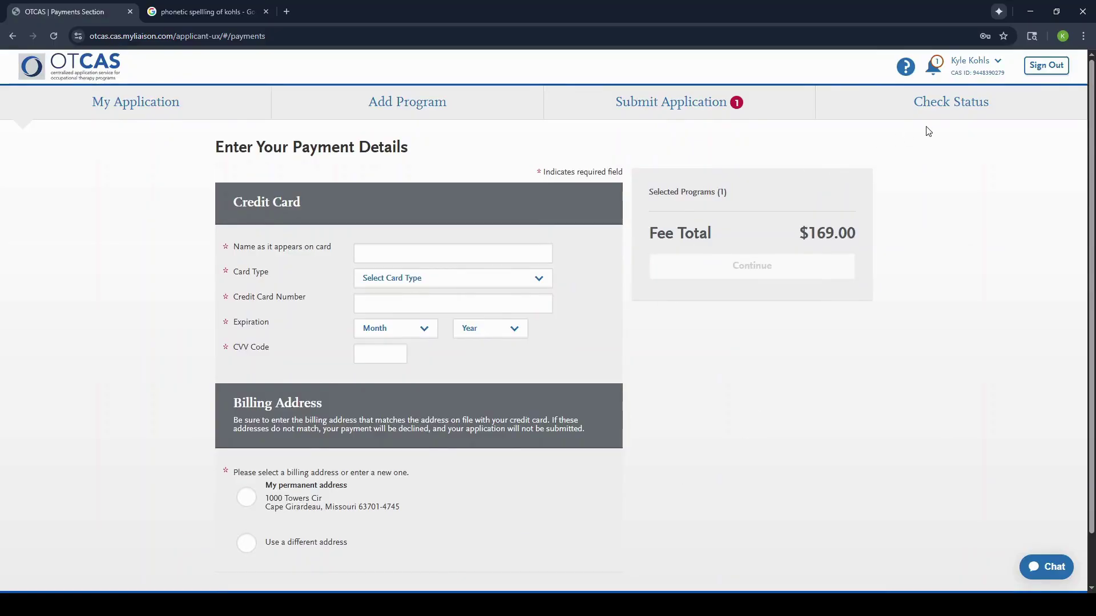
Step: Confirm on Check Status that the Baylor OTD application is In Progress, then return to My Application
left_click(948, 106)
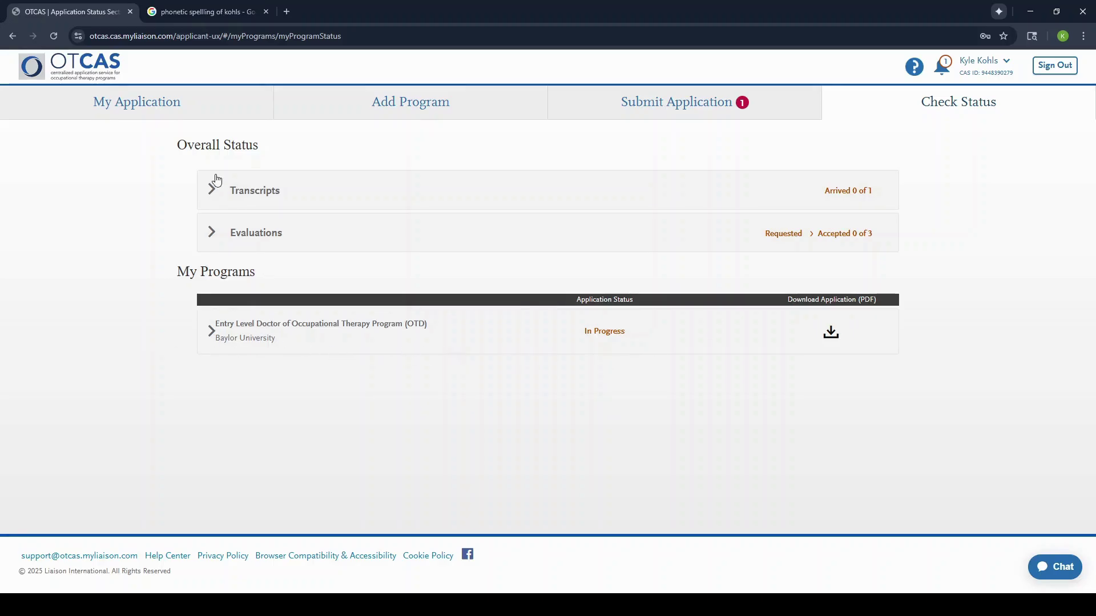
left_click(223, 110)
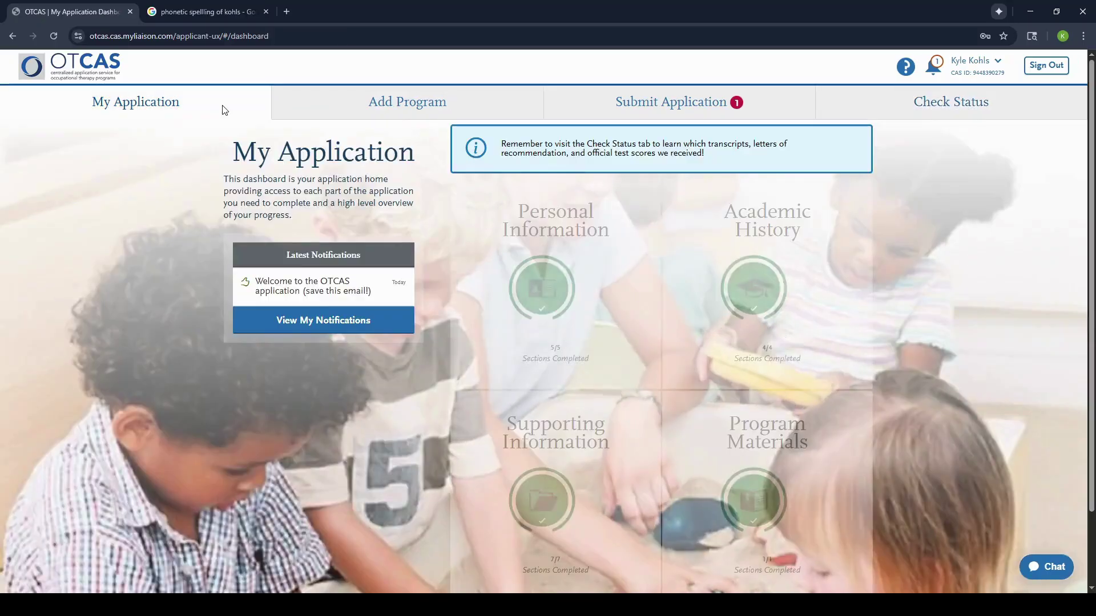